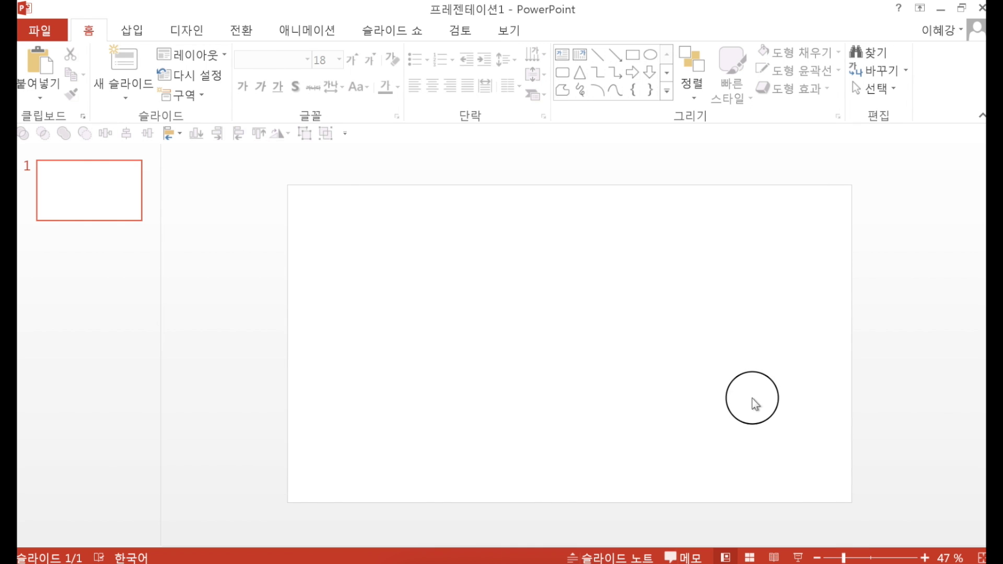
Insert the street photo with the old tram bus from the Desktop and enlarge it to about 19.02 × 33.93 cm to fill the slide.
left_click(137, 31)
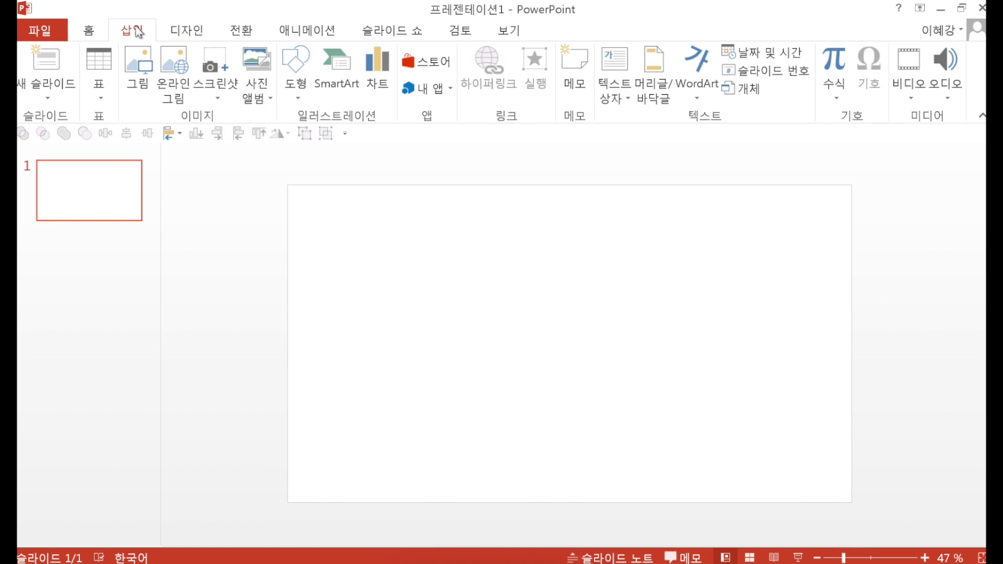
left_click(134, 78)
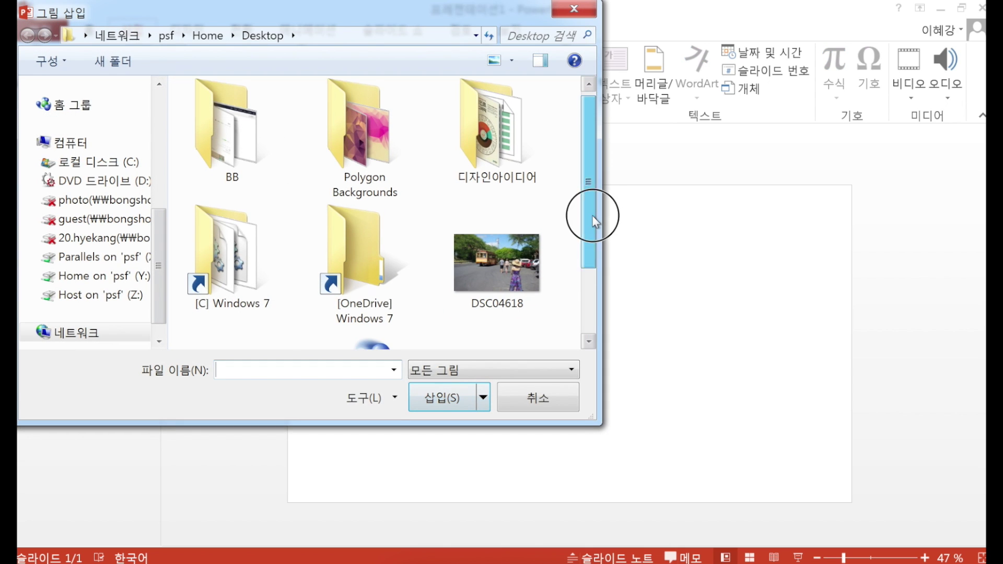
left_click_drag(593, 214, 594, 293)
double_click(256, 300)
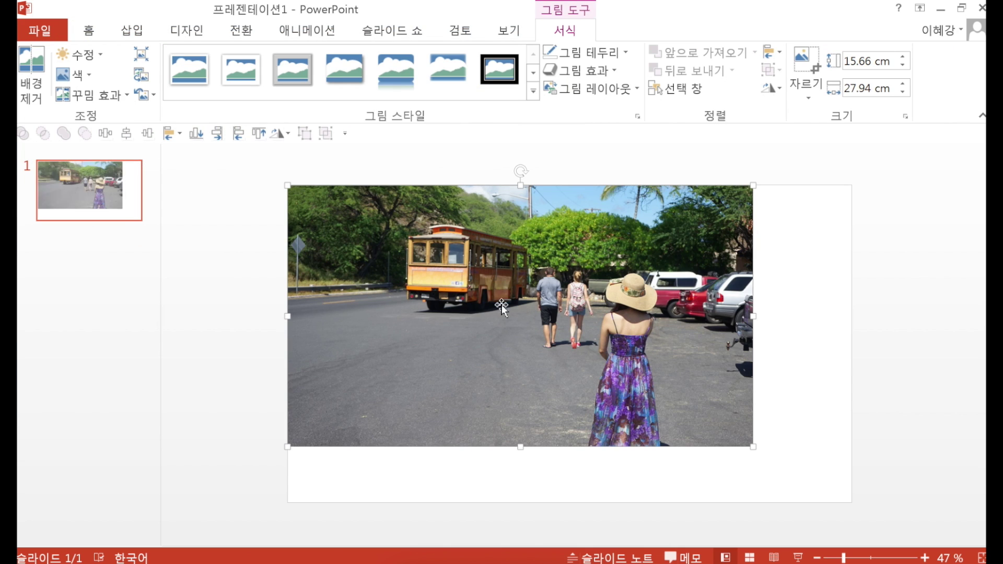
left_click_drag(753, 446, 848, 506)
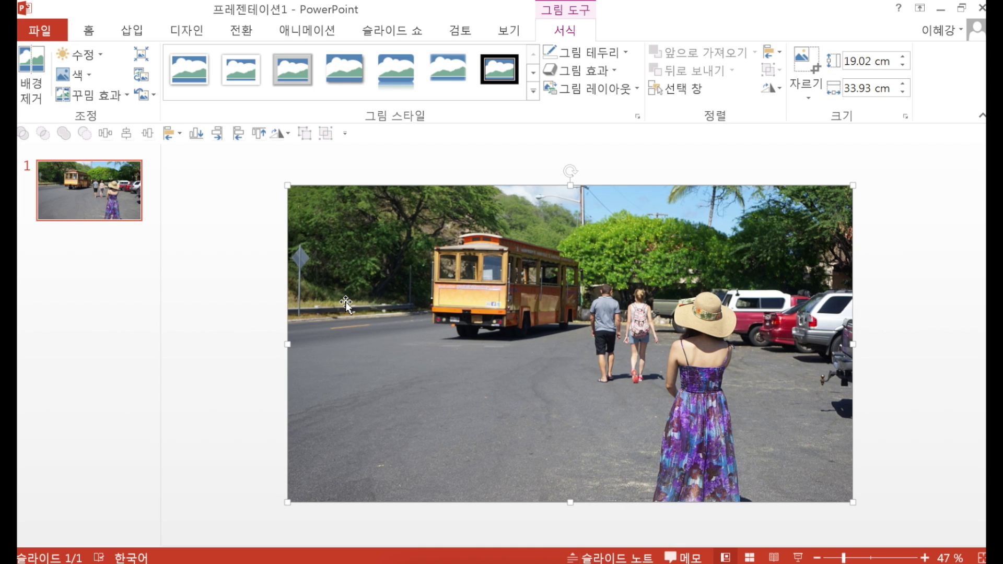
Move the full-slide photo from the slide onto the main slide master and return to normal slide editing.
key("Delete")
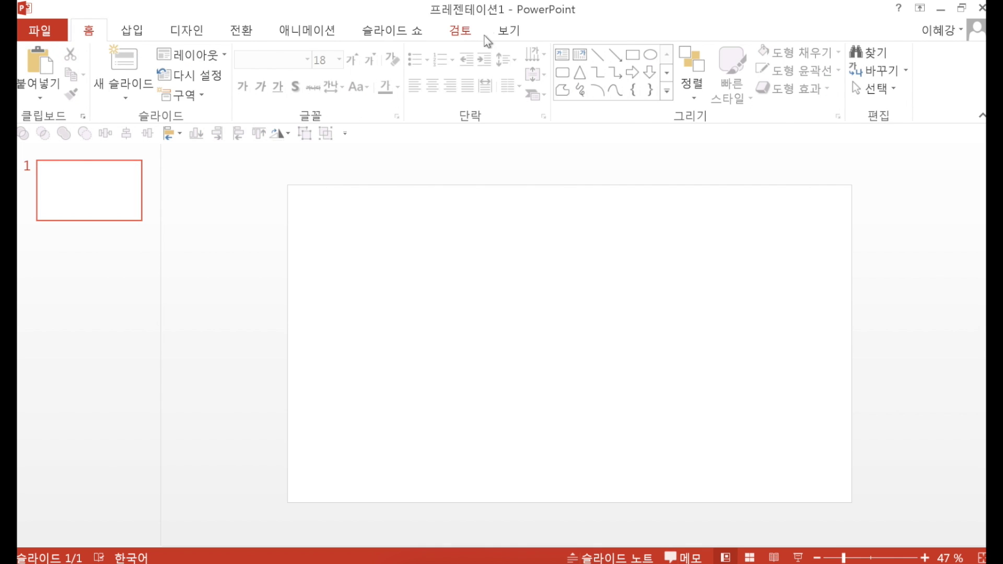
left_click(506, 31)
left_click(236, 72)
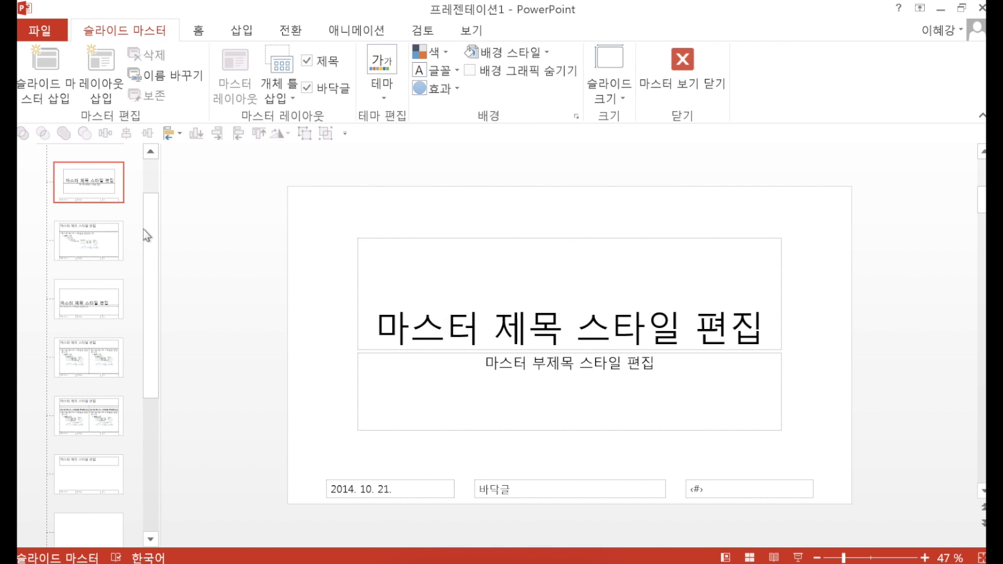
scroll(143, 230, "up", 3)
left_click(94, 174)
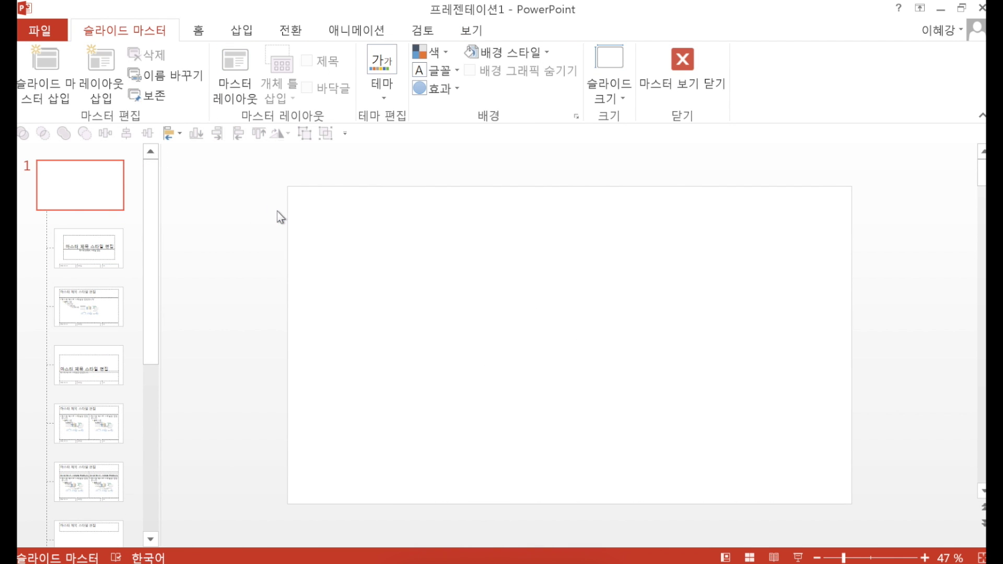
key("ctrl+v")
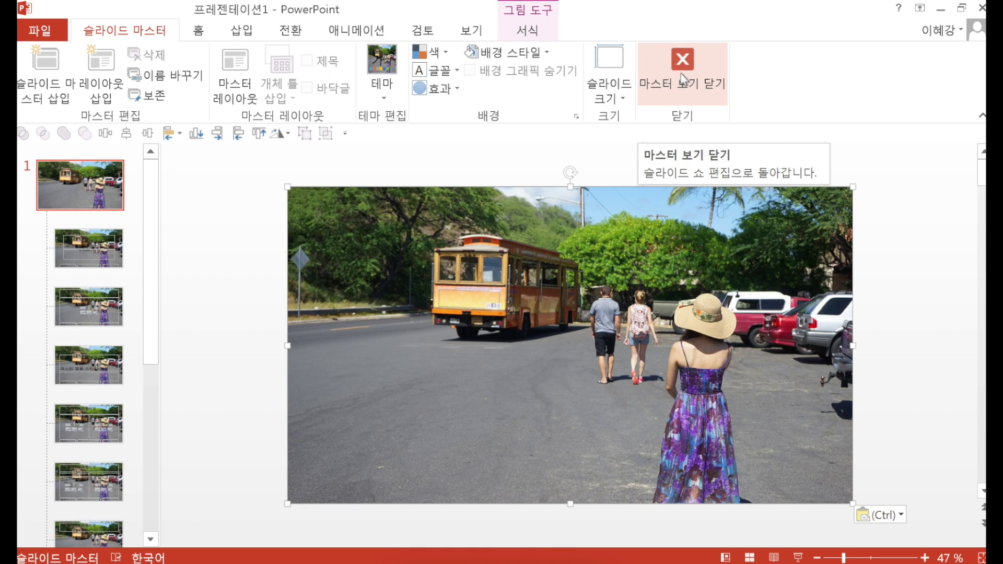
left_click(684, 79)
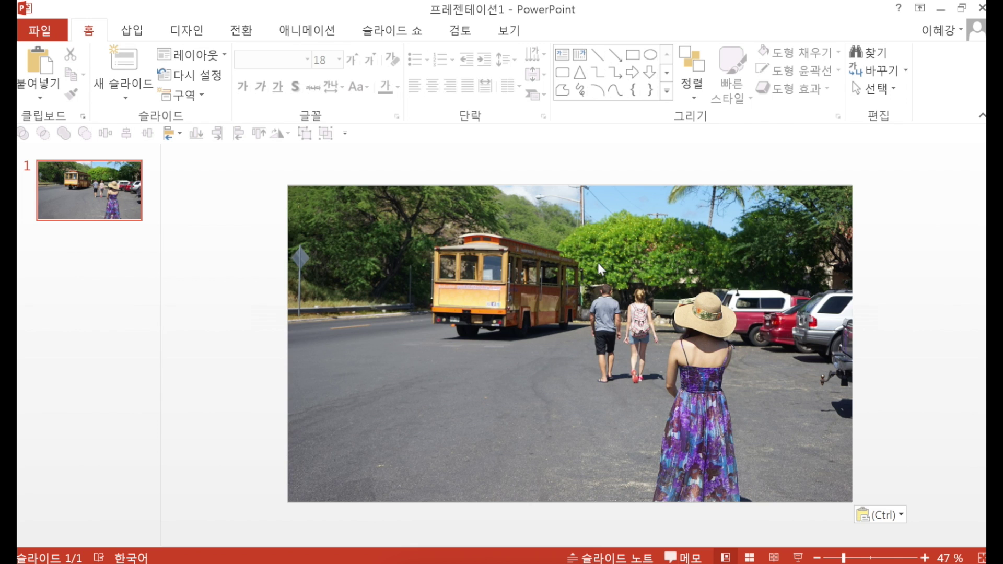
Draw a rectangle about 3.34 cm high and 6.02 cm wide in the slide's upper-left corner.
left_click(391, 291)
left_click(132, 29)
left_click(296, 68)
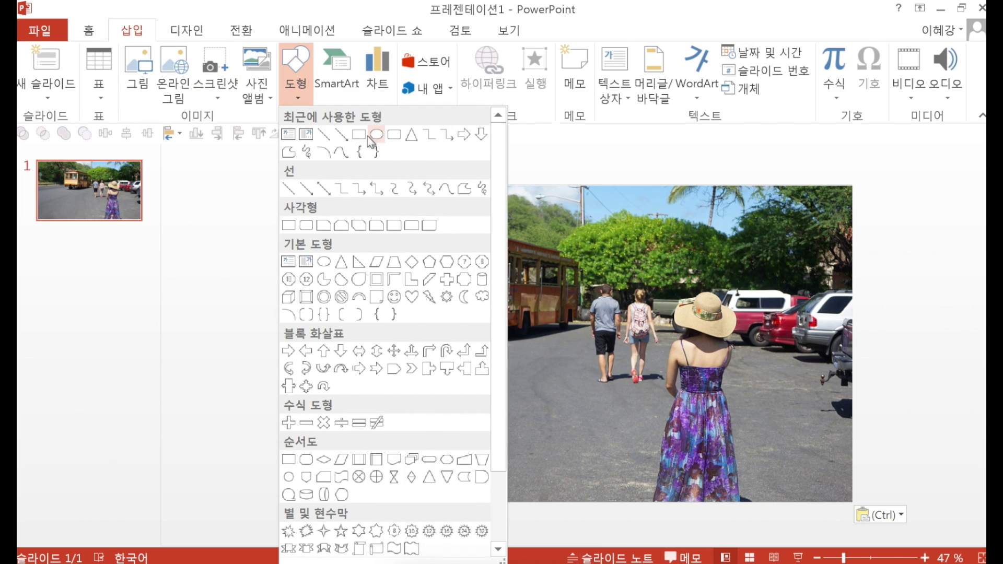
left_click(369, 137)
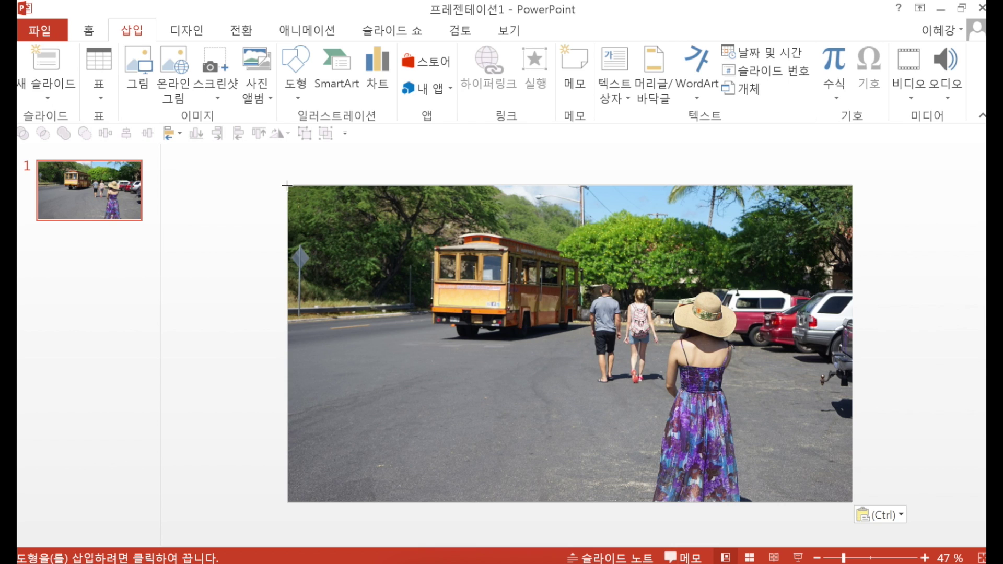
left_click_drag(288, 186, 387, 241)
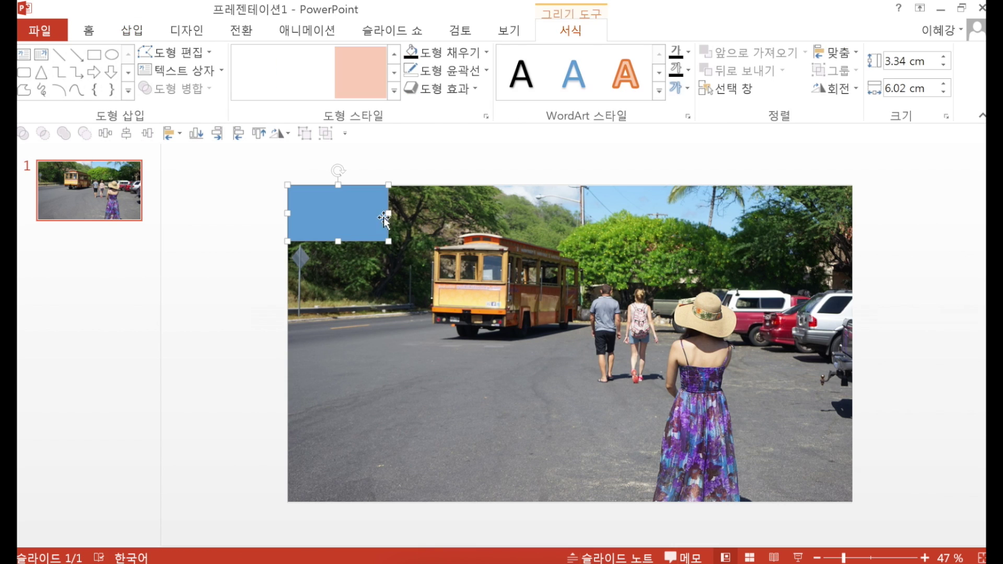
Fill the rectangle with black and remove its outline.
left_click(413, 53)
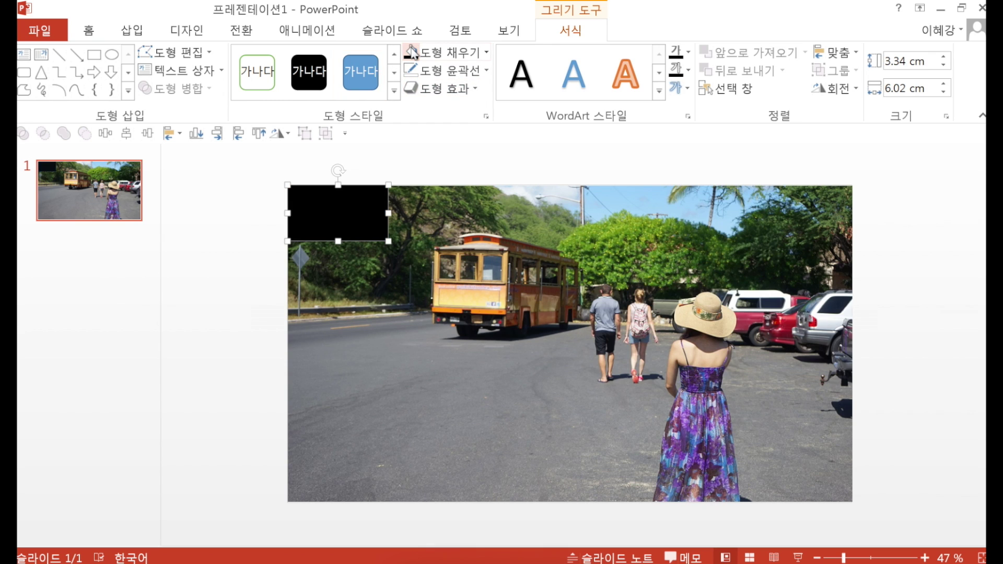
left_click(438, 68)
left_click(438, 213)
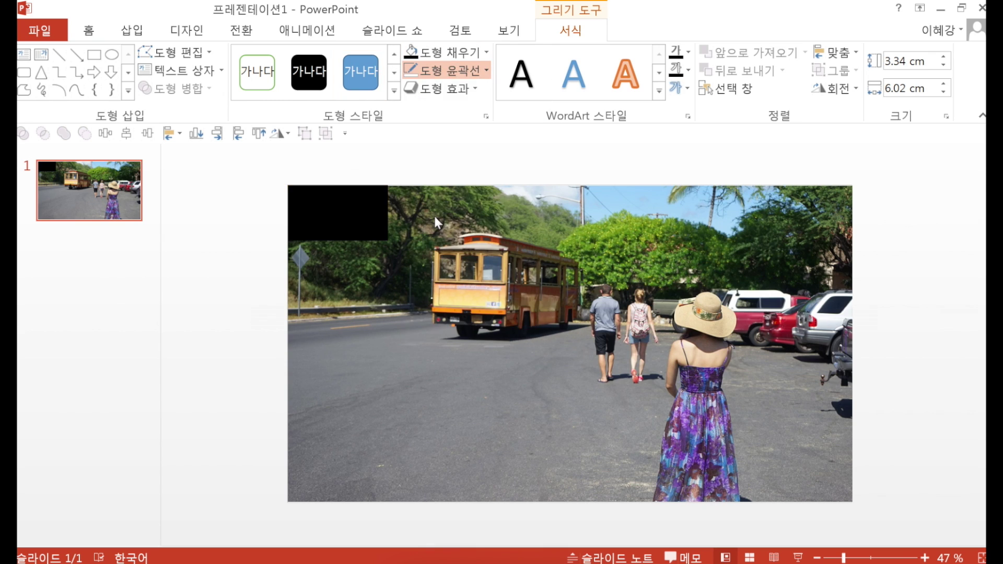
left_click(432, 55)
left_click(423, 84)
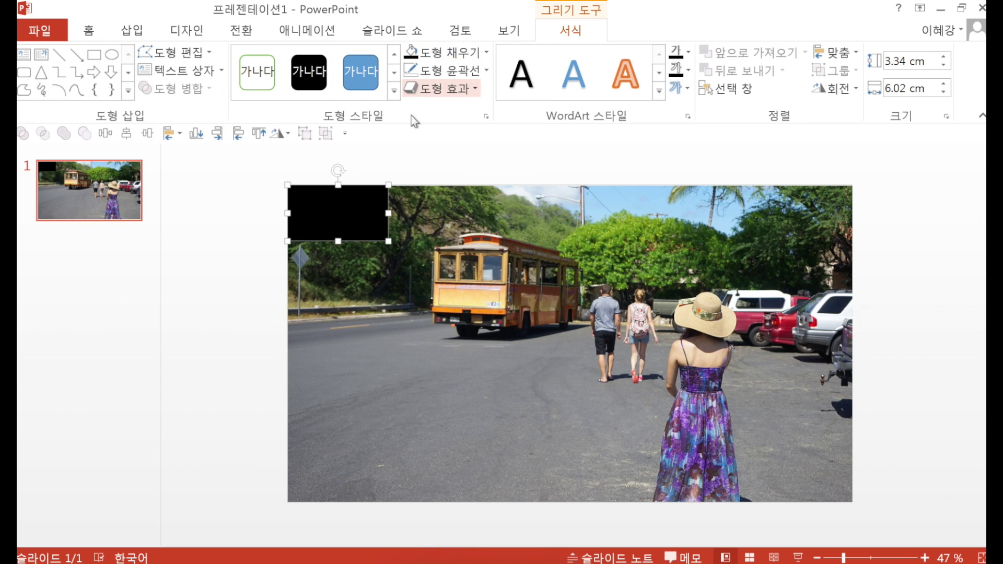
Duplicate the black rectangle downward edge to edge to form a column of six covering the slide's height.
left_click_drag(372, 212, 372, 297)
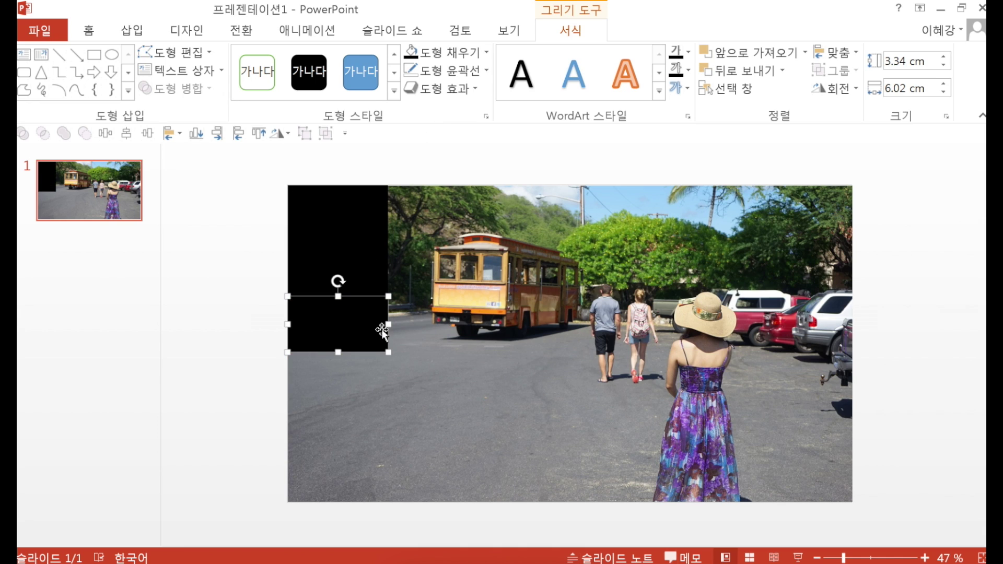
key("ctrl+d")
key("ctrl+d")
key("ctrl+d")
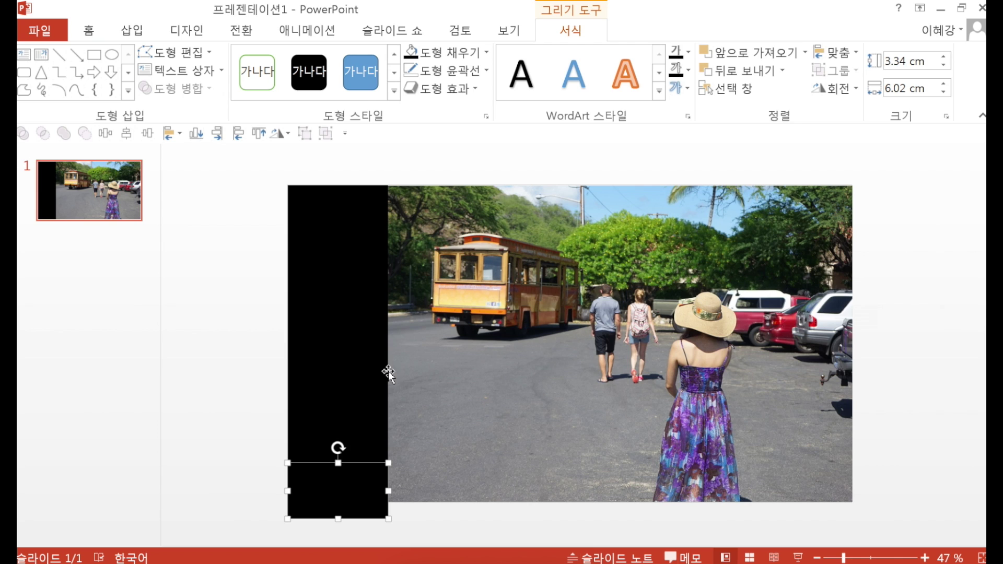
Duplicate the whole column of rectangles sideways edge to edge until six adjoining columns cover the slide.
left_click_drag(278, 178, 470, 531)
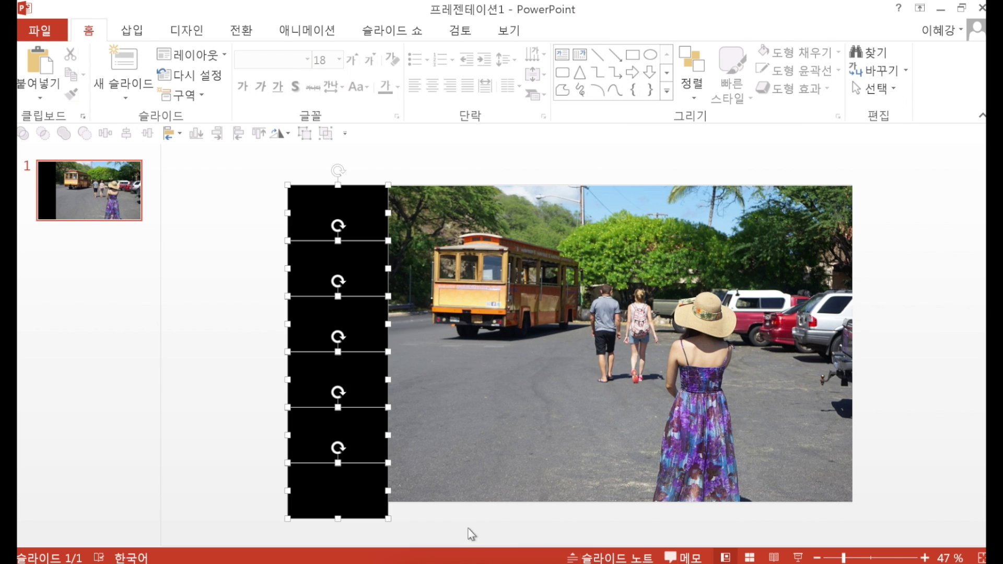
key("ctrl+d")
left_click_drag(370, 271, 465, 264)
key("ctrl+d")
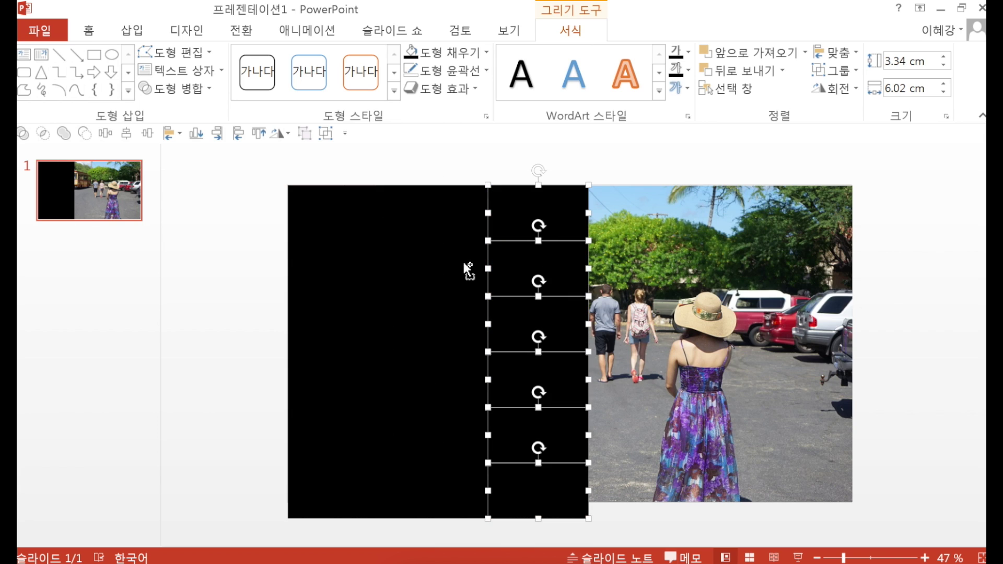
key("ctrl+d")
key("ctrl+d")
key("ctrl+d")
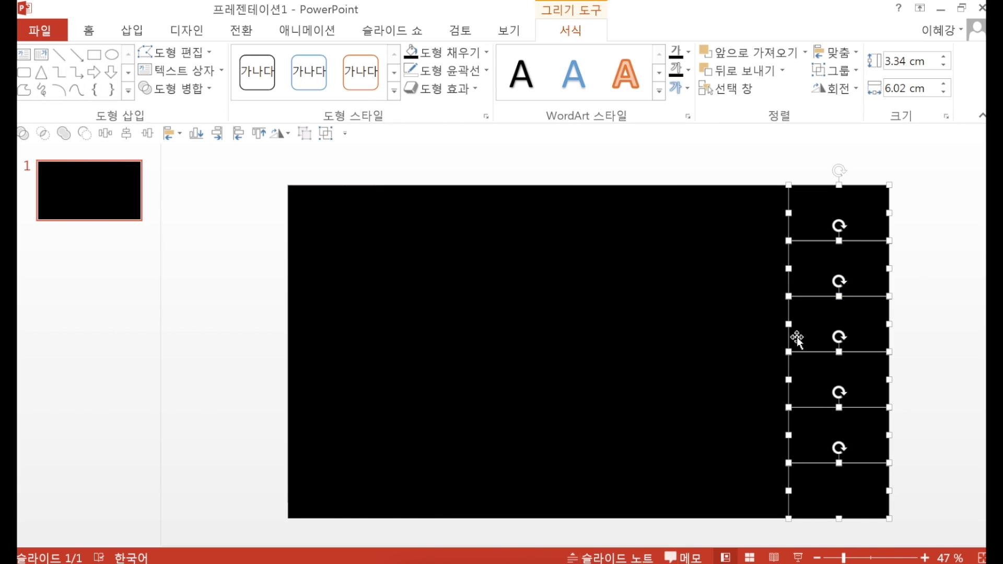
Group all the black rectangles and shrink the group to fit the slide's width and height.
left_click(938, 352)
key("ctrl+a")
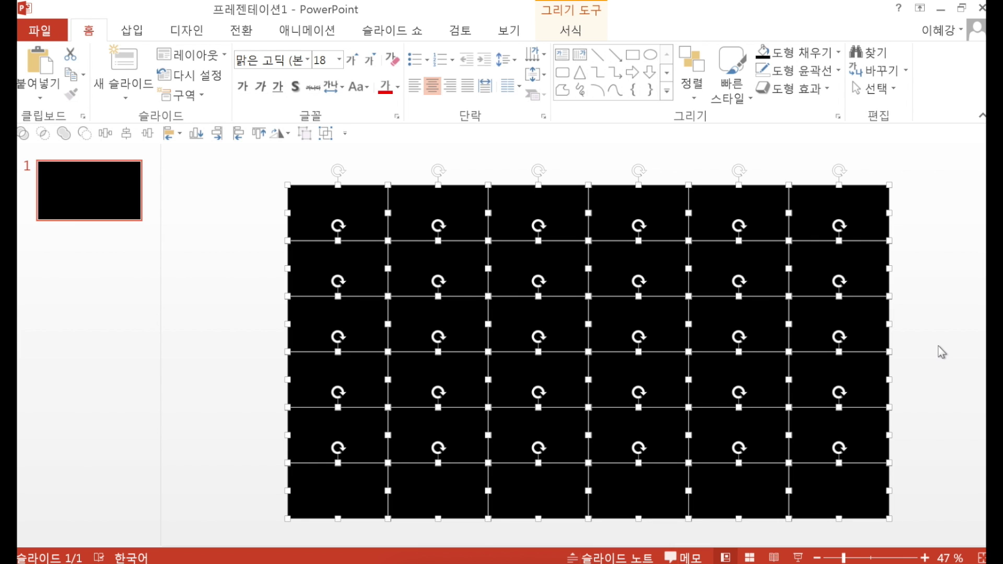
key("ctrl+g")
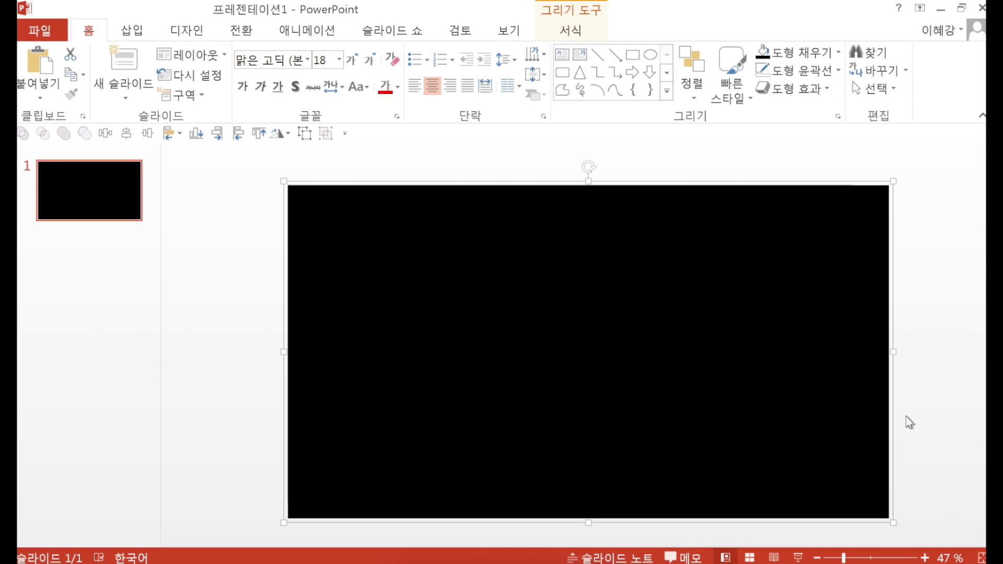
left_click_drag(894, 524, 850, 487)
left_click_drag(571, 503, 571, 503)
left_click(878, 357)
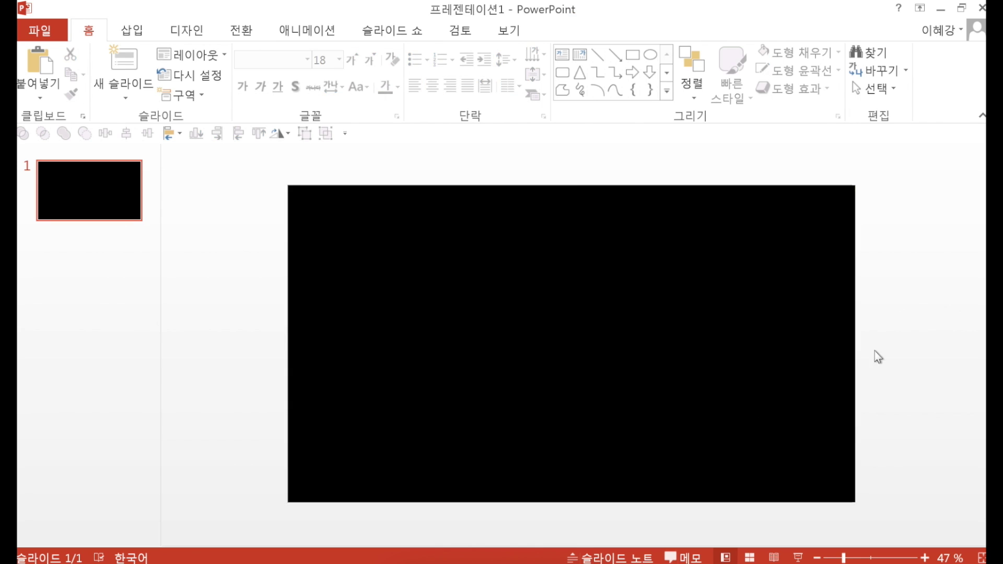
Ungroup the resized grid back into separate black rectangles.
left_click(741, 347)
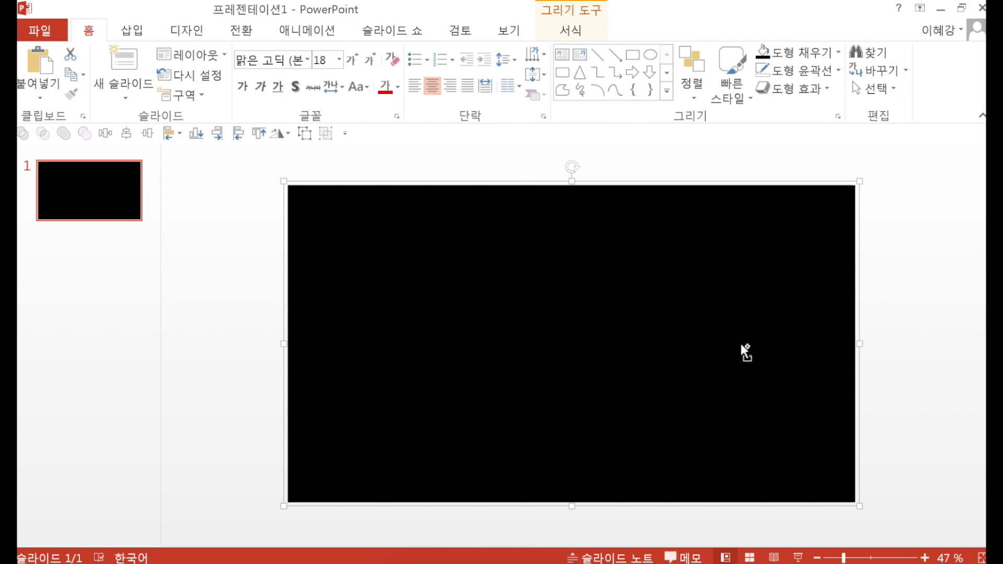
key("ctrl+shift+g")
left_click(880, 376)
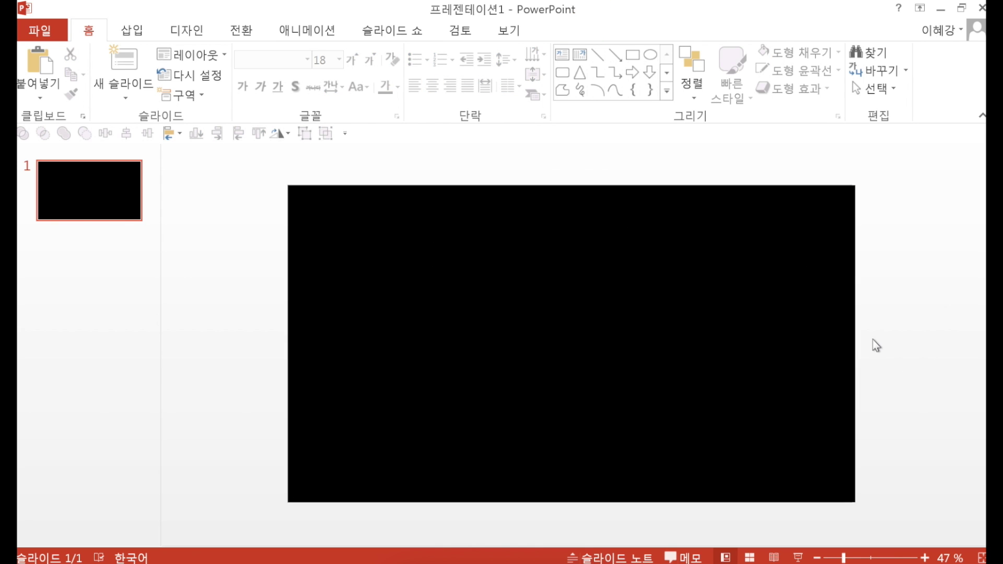
Select all the black tiles of the grid one by one in random order, scattered across the slide.
left_click(334, 213)
left_click(440, 318, "shift")
left_click(698, 244, "shift")
left_click(656, 362, "shift")
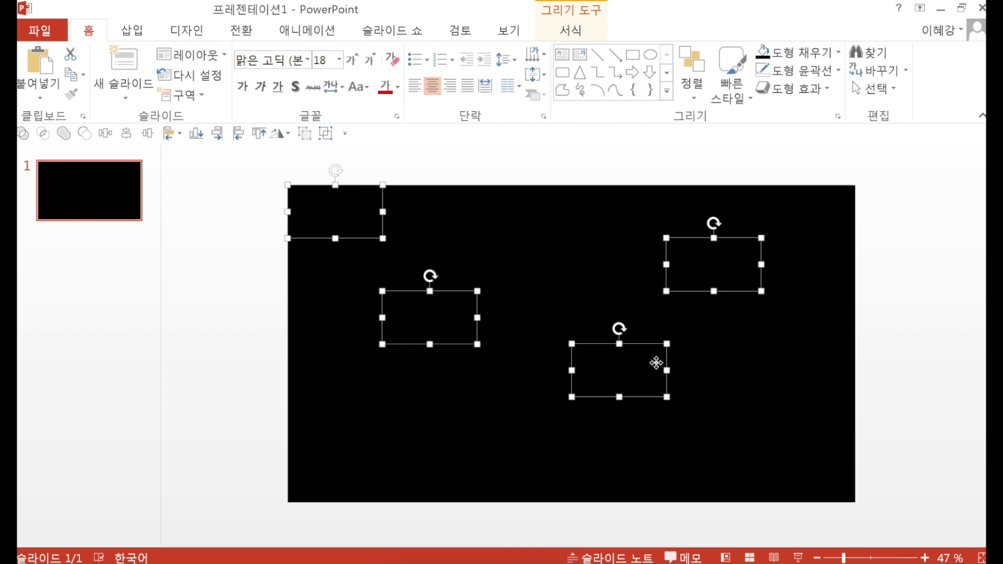
left_click(573, 275, "shift")
left_click(515, 234, "shift")
left_click(431, 405, "shift")
left_click(344, 377, "shift")
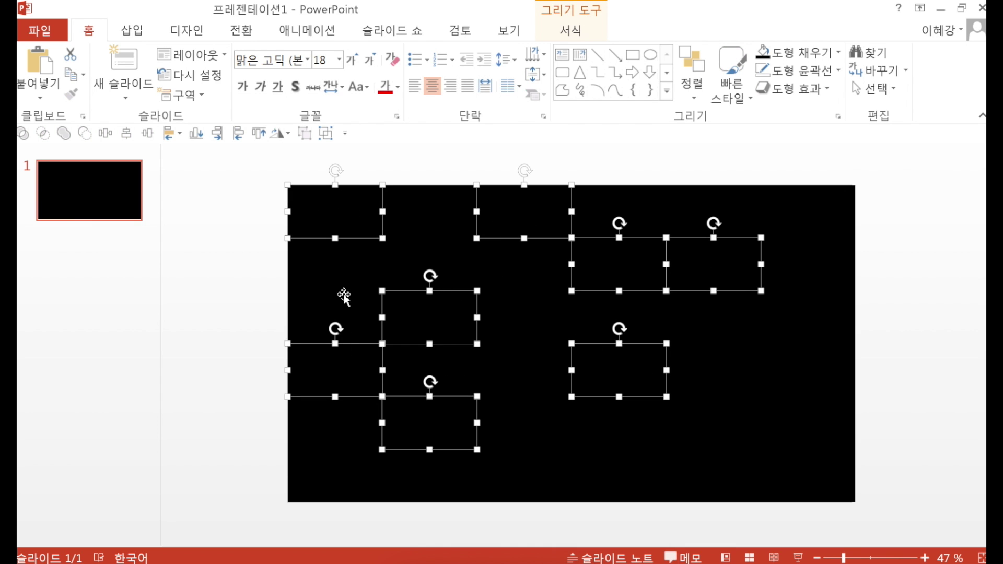
left_click(343, 297, "shift")
left_click(442, 263, "shift")
left_click(520, 410, "shift")
left_click(737, 486, "shift")
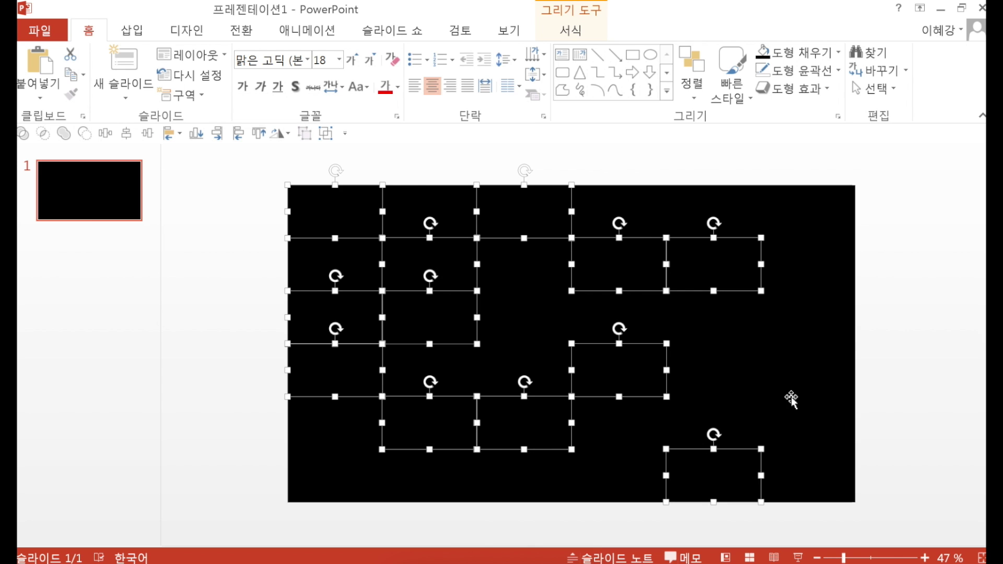
left_click(798, 381, "shift")
left_click(826, 288, "shift")
left_click(775, 209, "shift")
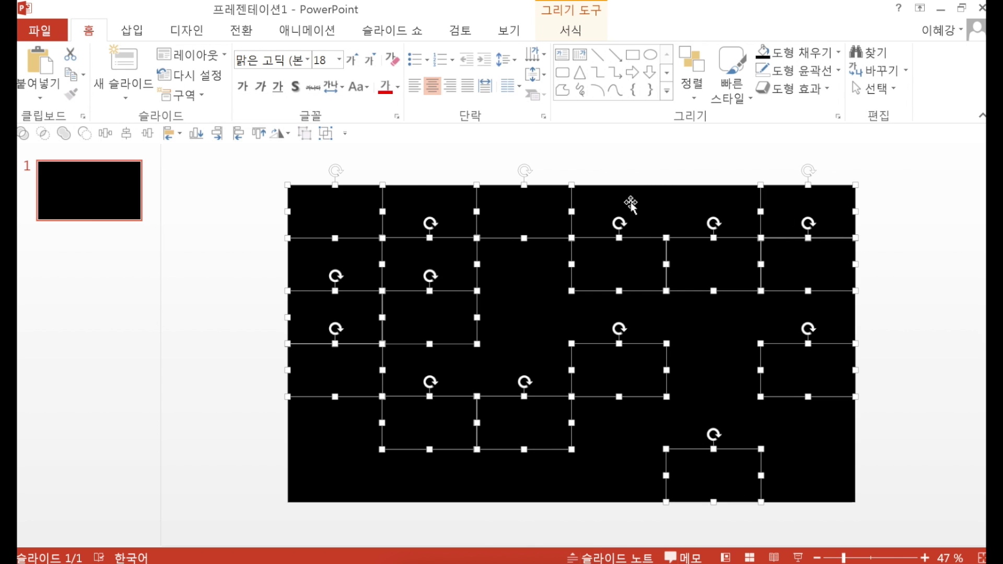
left_click(632, 203, "shift")
left_click(528, 279, "shift")
left_click(523, 333, "shift")
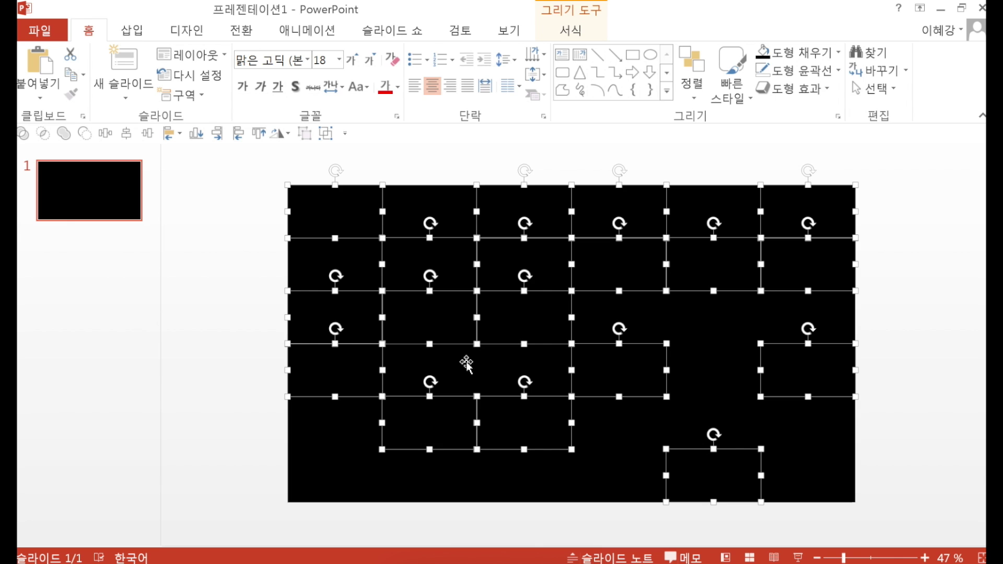
left_click(447, 365, "shift")
left_click(350, 469, "shift")
left_click(350, 415, "shift")
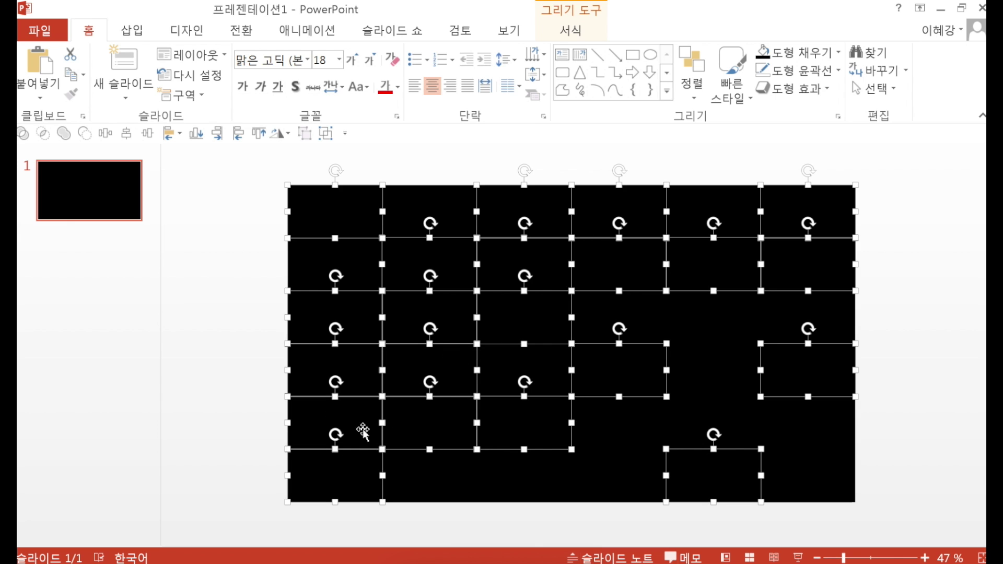
left_click(447, 485, "shift")
left_click(613, 435, "shift")
left_click(522, 484, "shift")
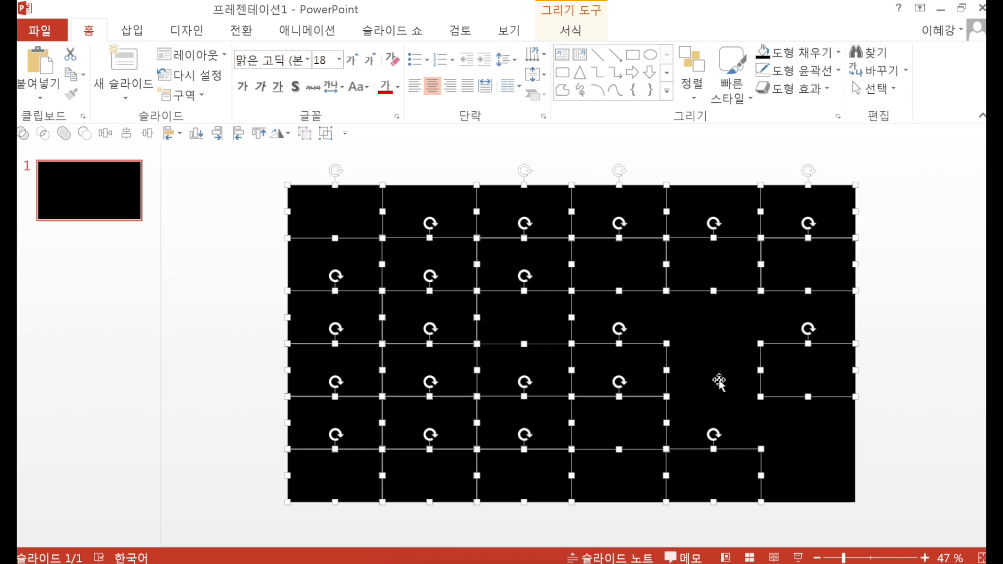
left_click(719, 381, "shift")
left_click(631, 305, "shift")
left_click(779, 306, "shift")
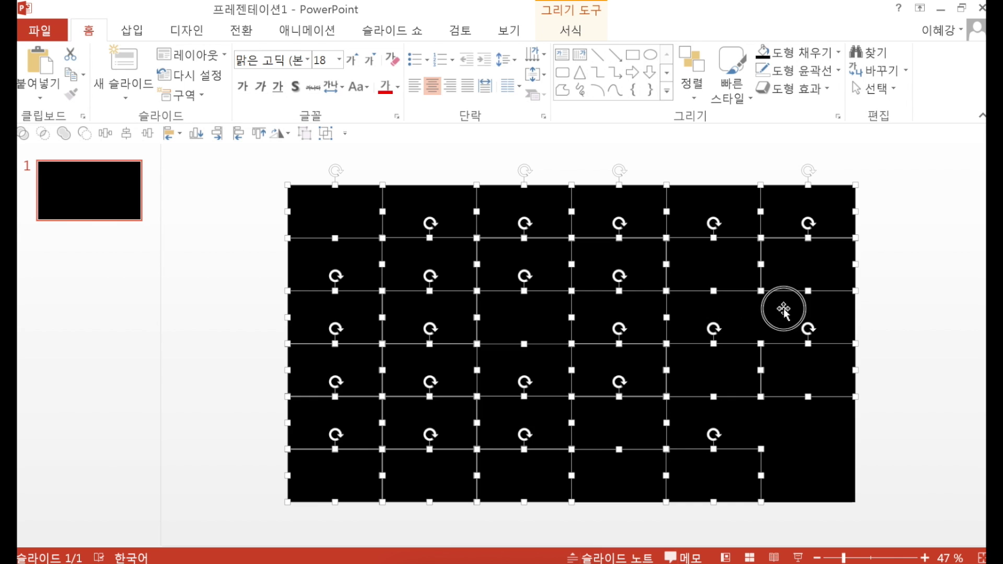
left_click(714, 308, "shift")
left_click(783, 480, "shift")
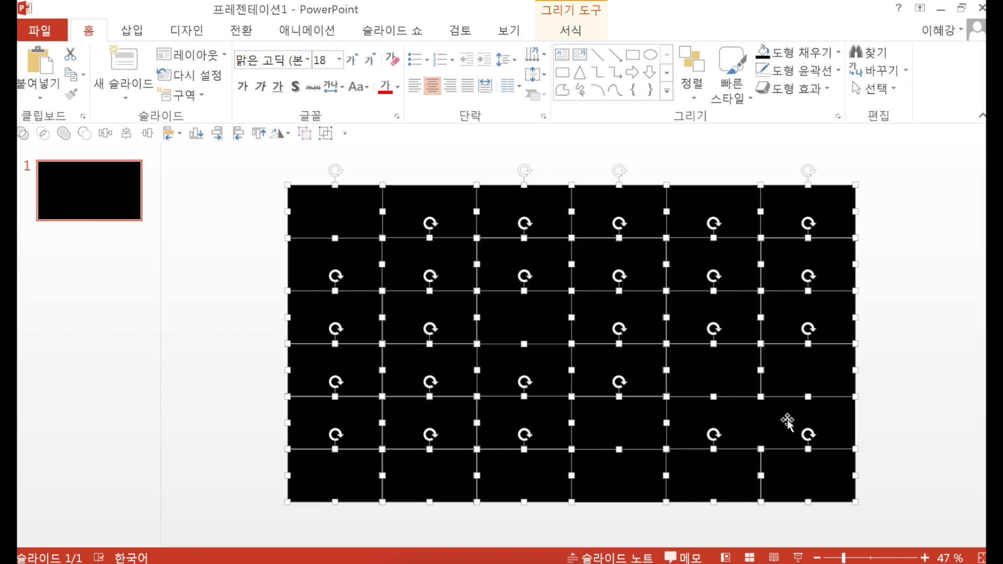
left_click(786, 419, "shift")
left_click(635, 480, "shift")
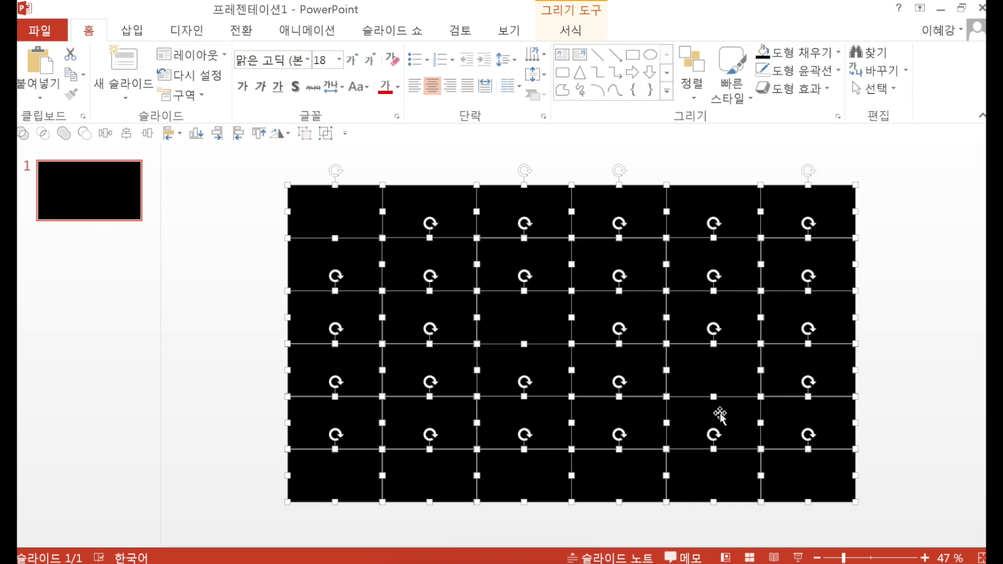
key("ctrl+a")
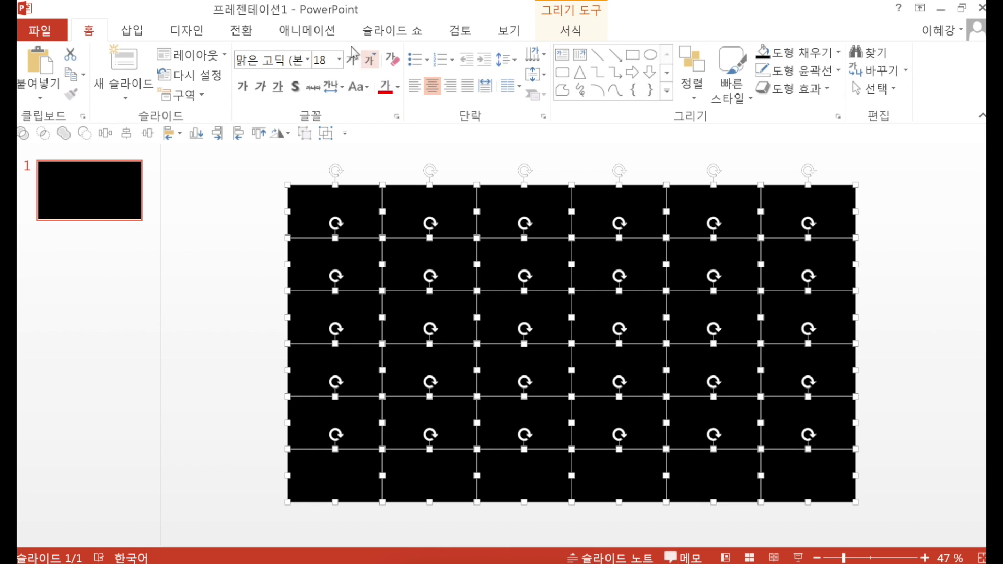
Show the animation pane and add the 밝기 변화 (Fade) exit effect to all the selected tiles.
left_click(327, 34)
left_click(619, 62)
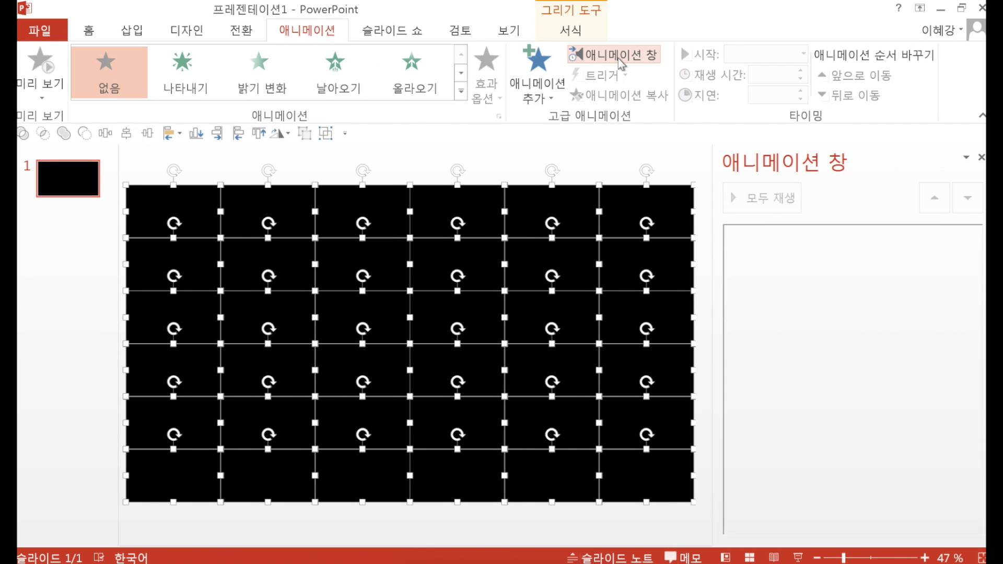
left_click(537, 92)
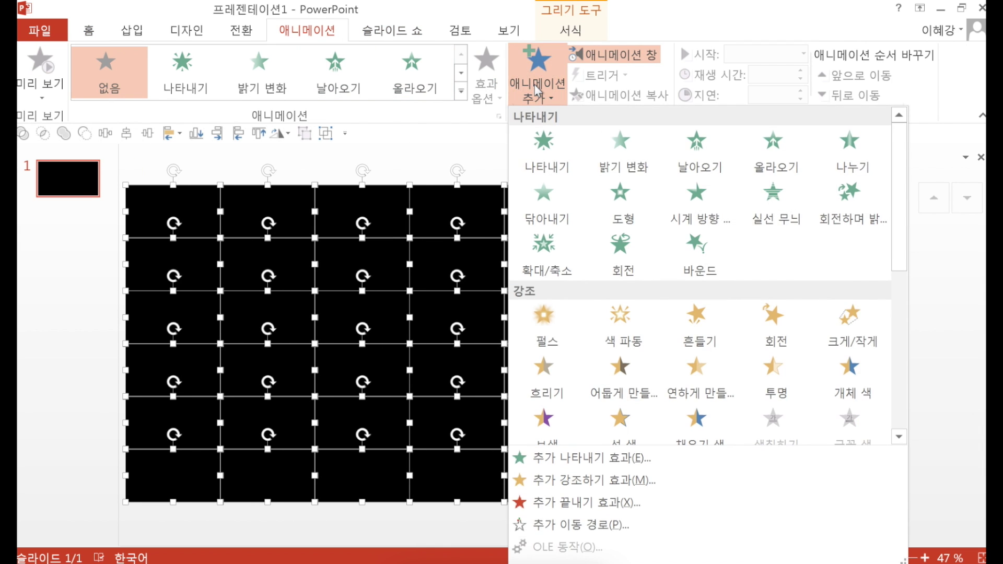
left_click_drag(896, 224, 889, 382)
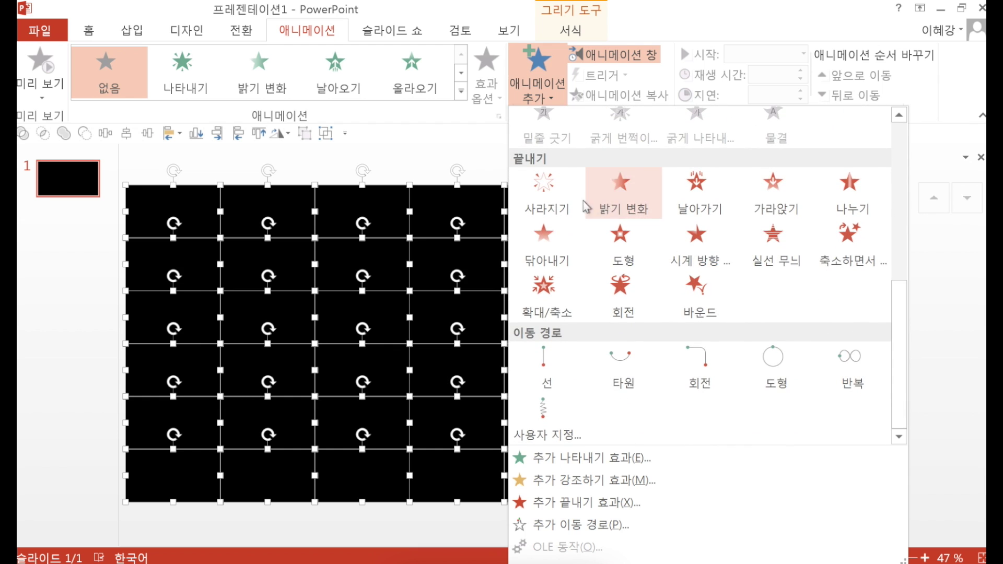
left_click(623, 199)
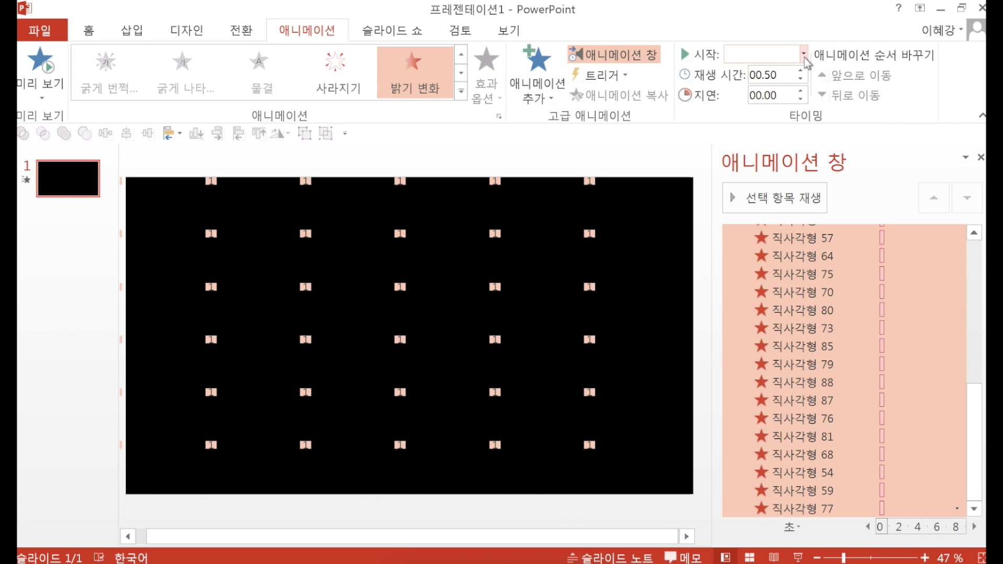
Set all the exit effects to start 이전 효과 다음에 (After Previous) and preview them.
left_click(804, 55)
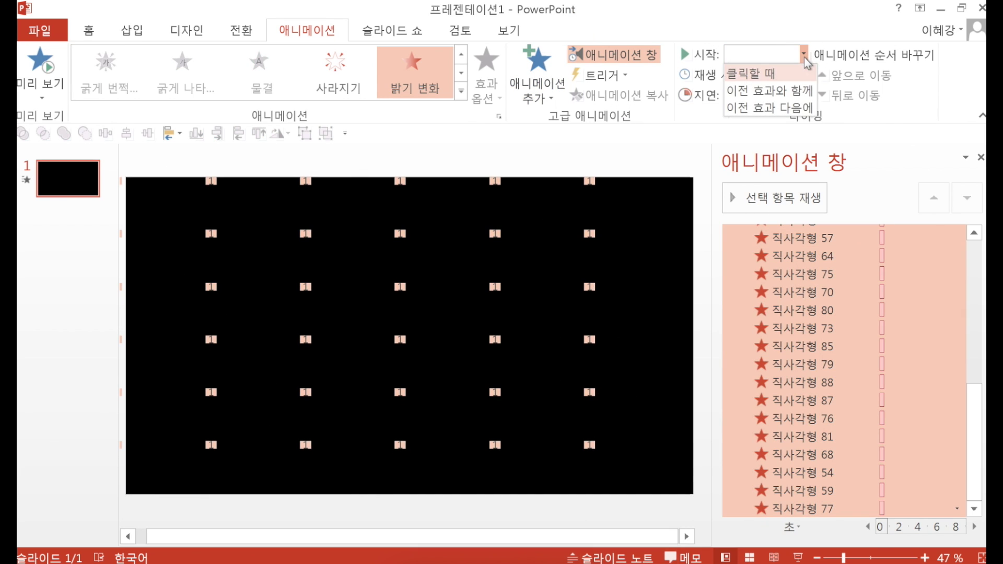
left_click(786, 107)
left_click(781, 205)
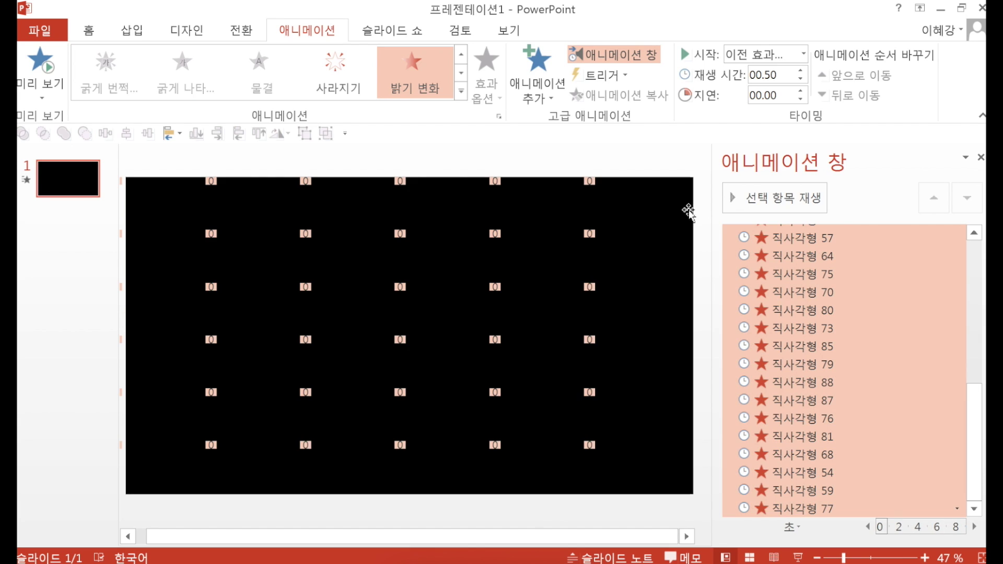
Select the tiles of the top two and bottom two rows in random order, leaving out the two middle rows.
left_click(538, 161)
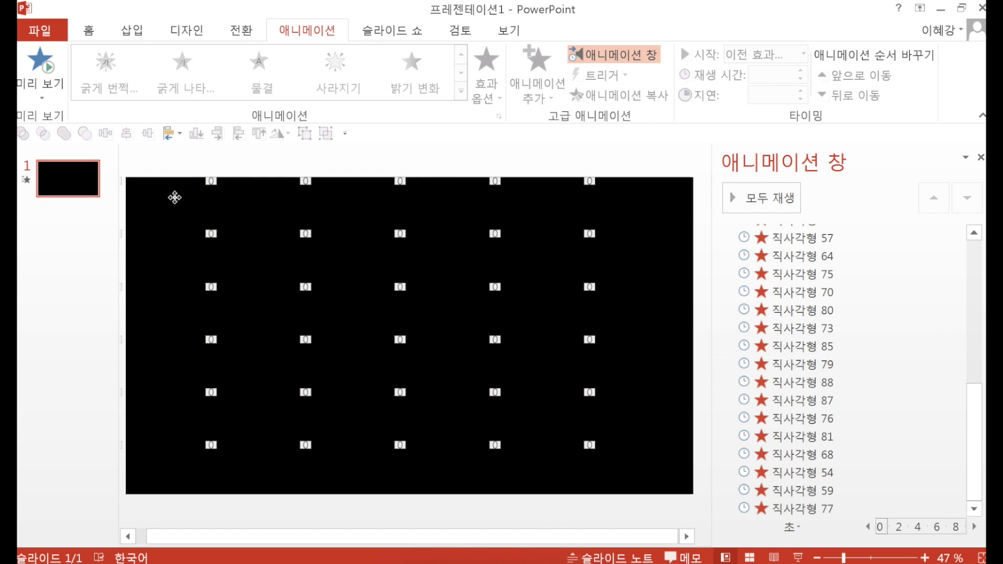
left_click(174, 197)
left_click(254, 254, "shift")
left_click(451, 250, "shift")
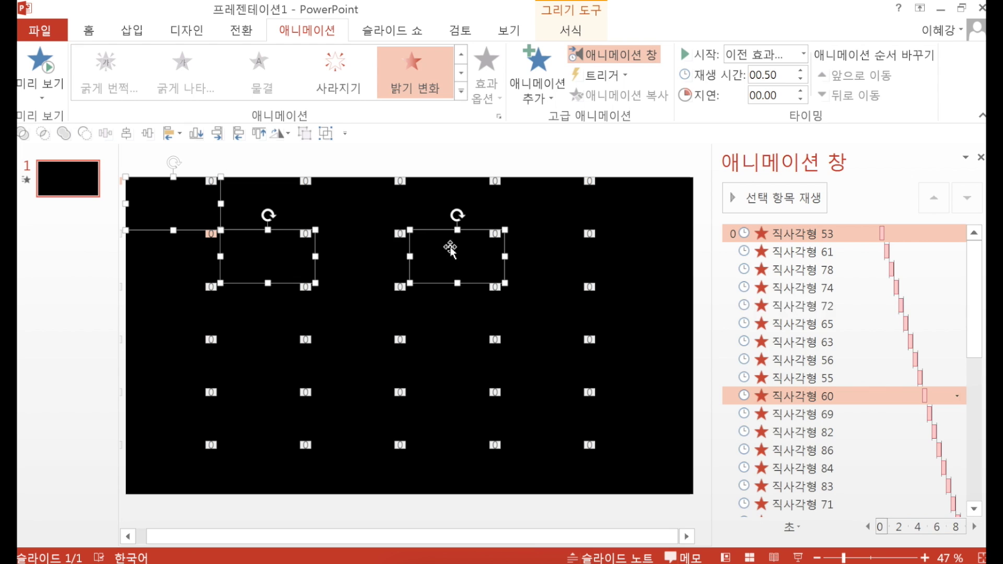
left_click(416, 219, "shift")
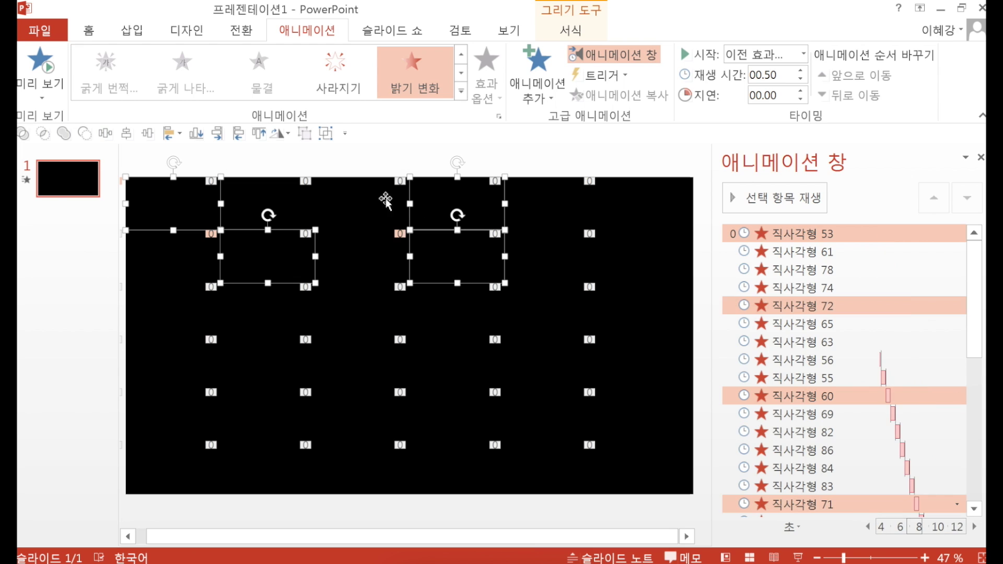
left_click(164, 414, "shift")
left_click(243, 454, "shift")
left_click(435, 411, "shift")
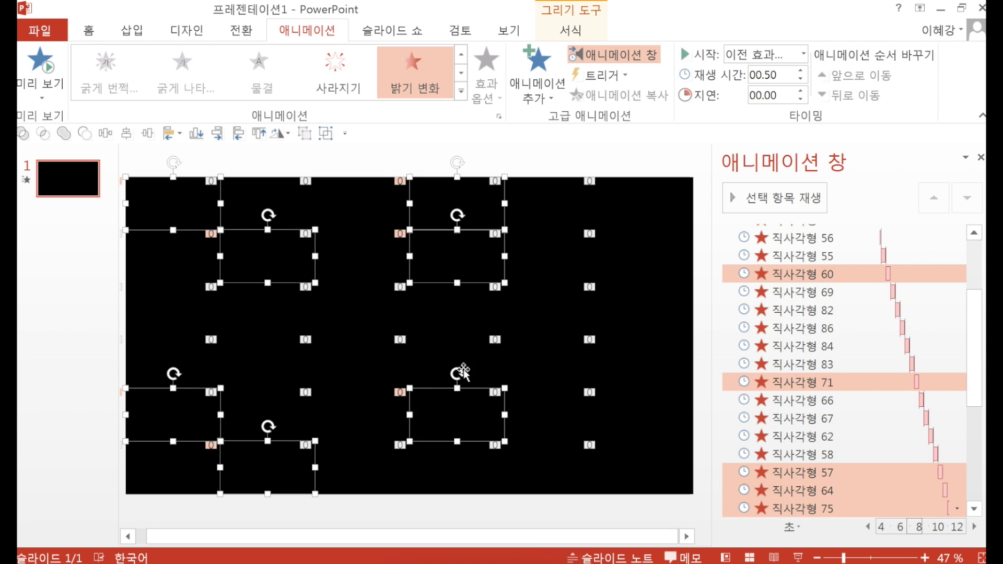
left_click(582, 250, "shift")
left_click(645, 208, "shift")
left_click(256, 209, "shift")
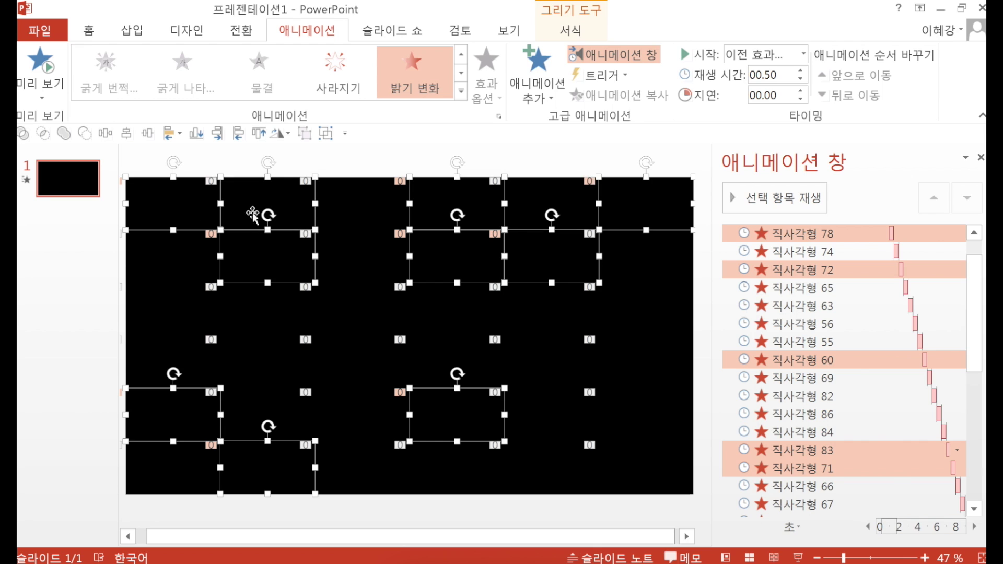
left_click(372, 420, "shift")
left_click(354, 459, "shift")
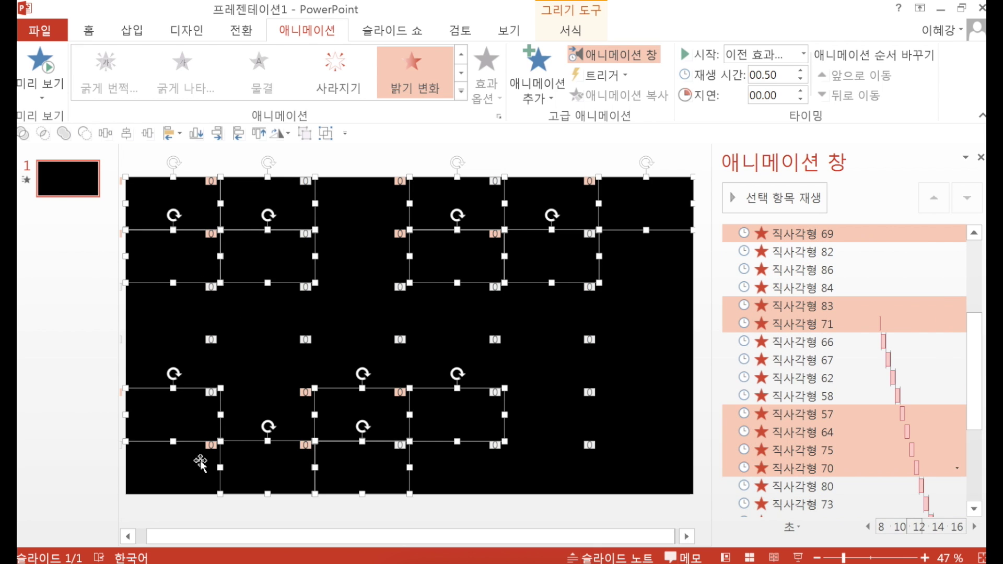
left_click(202, 464, "shift")
left_click(566, 408, "shift")
left_click(636, 472, "shift")
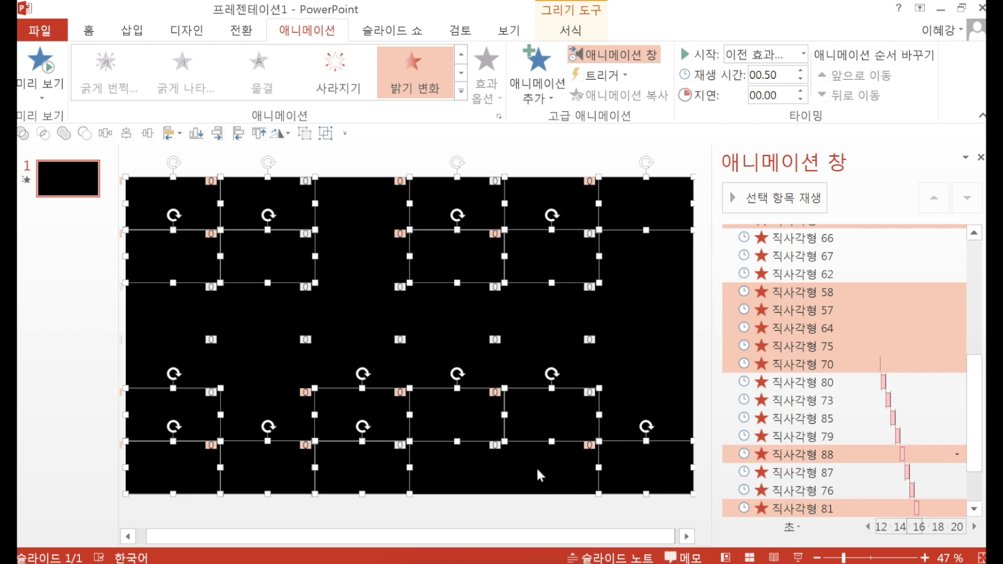
left_click(542, 475, "shift")
left_click(293, 422, "shift")
left_click(406, 246, "shift")
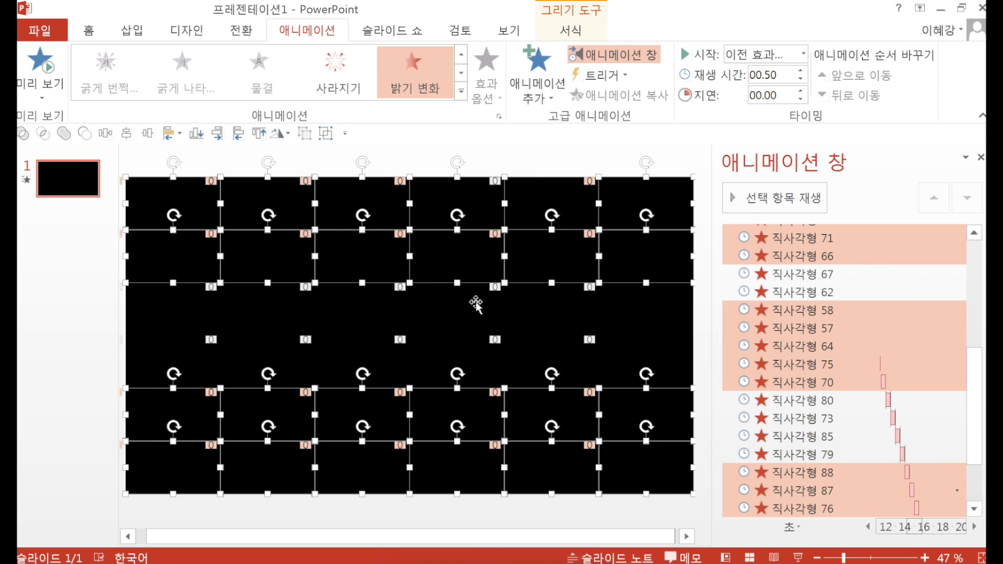
left_click(530, 203, "shift")
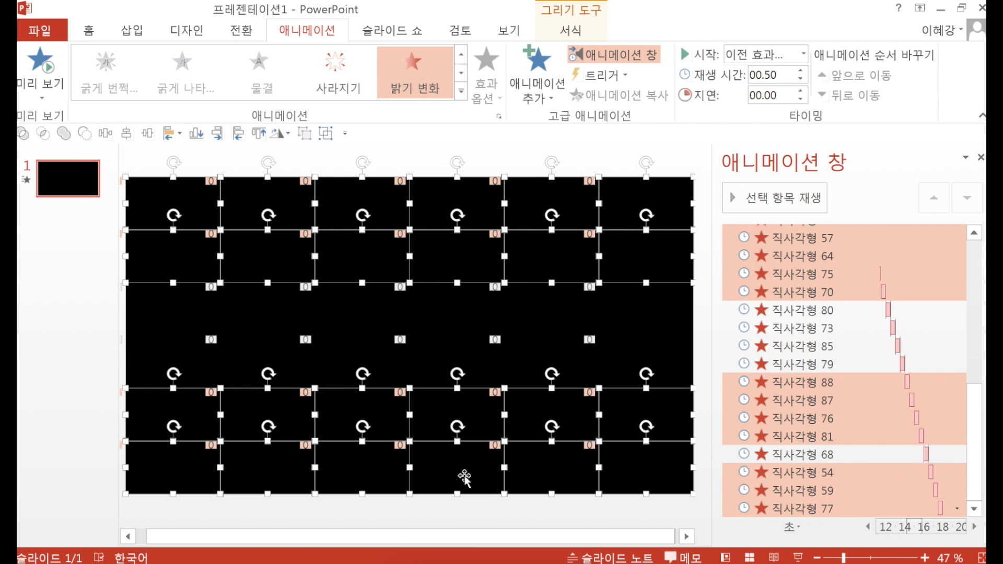
Add the 밝기 변화 (Fade) entrance effect to the selected tiles, starting 이전 효과 다음에 (After Previous).
left_click(523, 100)
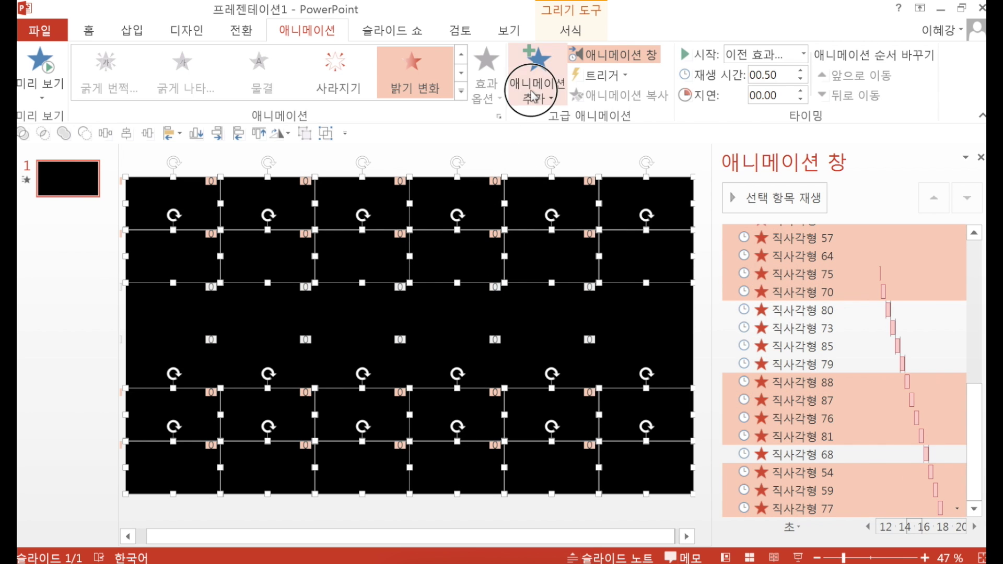
left_click(617, 149)
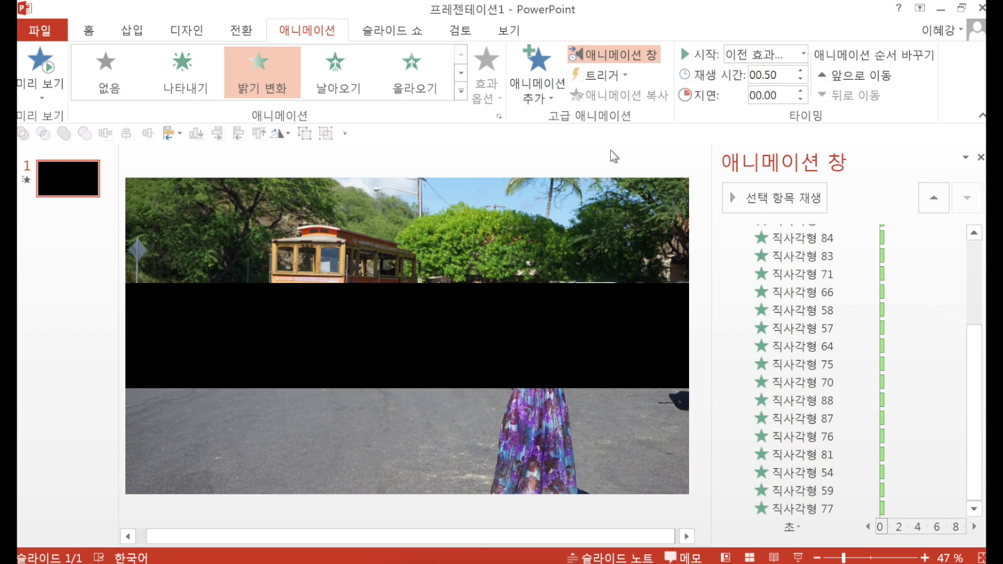
left_click(804, 55)
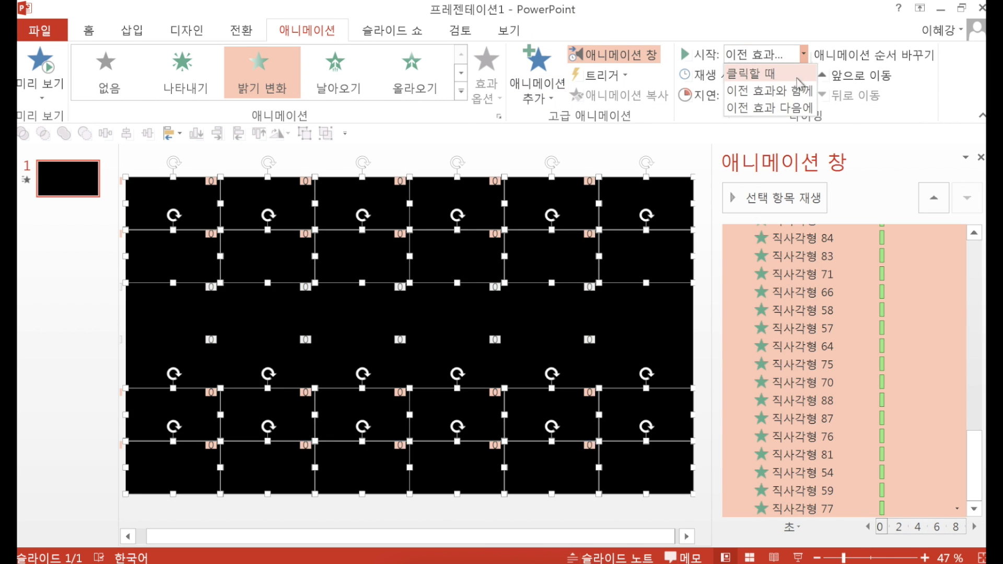
left_click(778, 109)
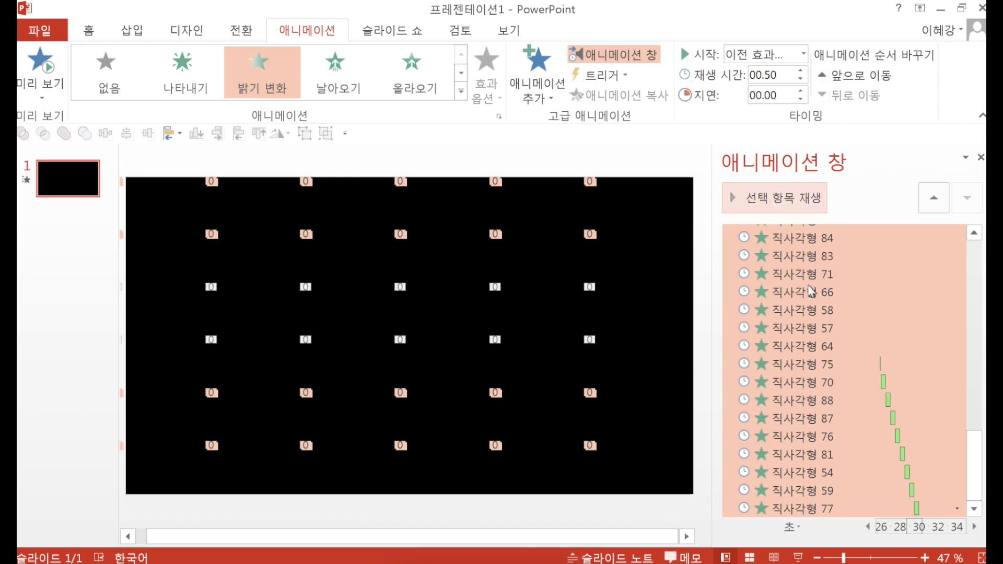
Set the duration of all the tiles' animation effects to 0.3 seconds.
left_click(828, 346)
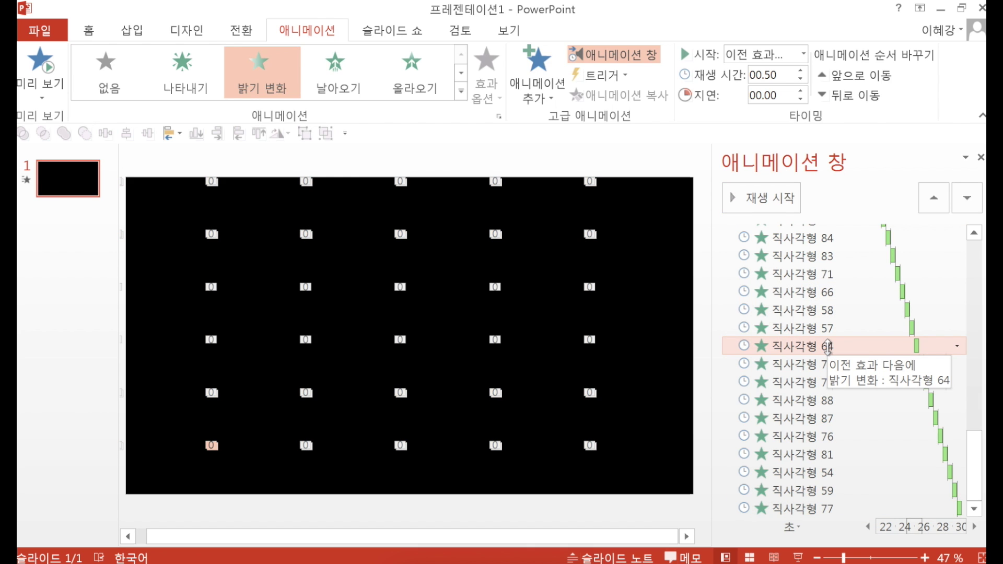
key("ctrl+a")
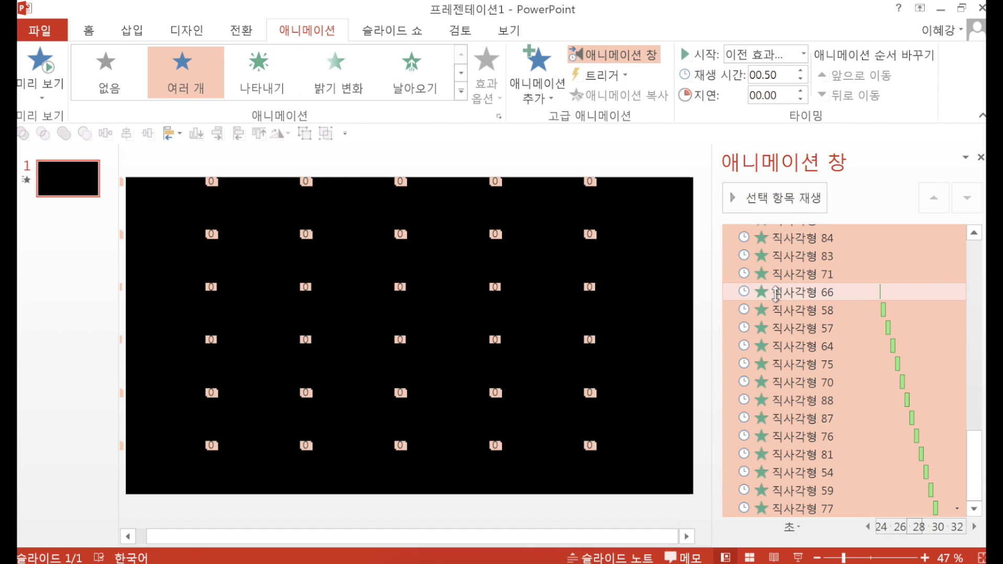
right_click(778, 294)
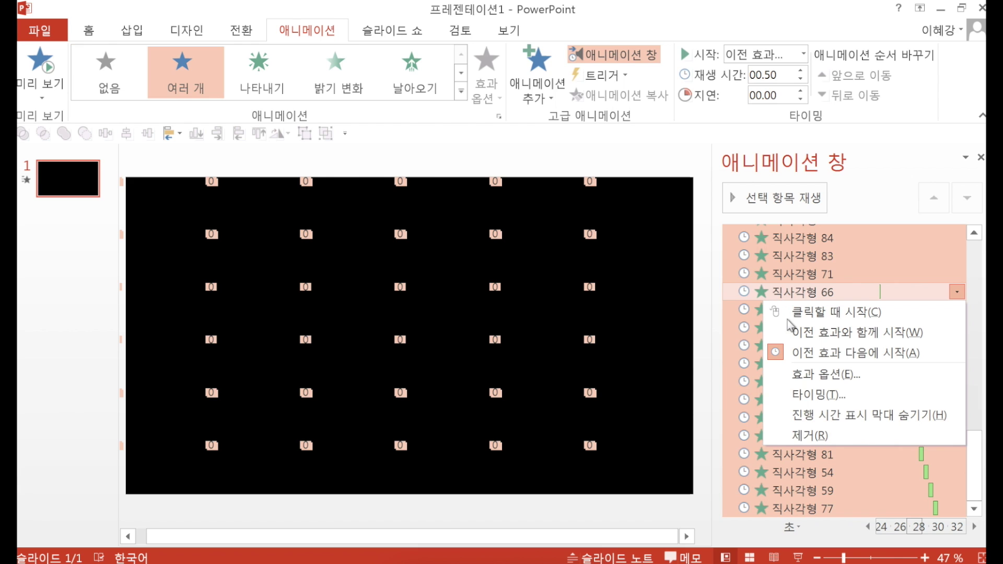
left_click(820, 396)
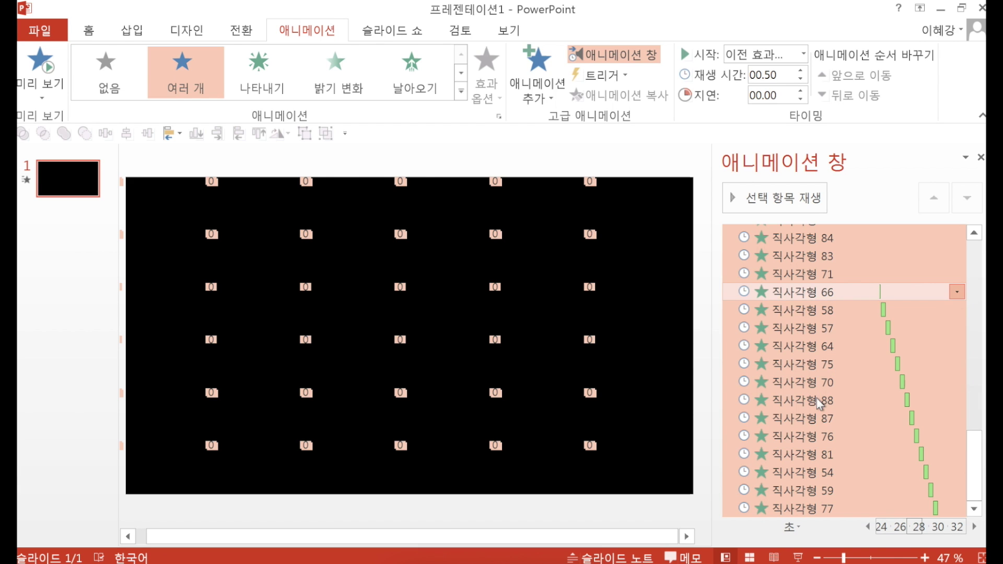
left_click(276, 185)
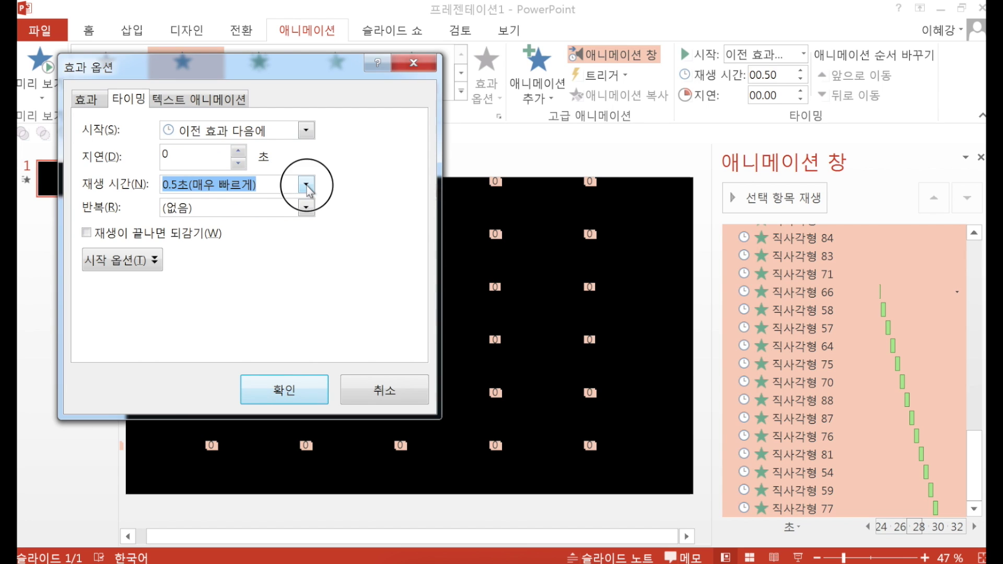
left_click(306, 186)
left_click(303, 187)
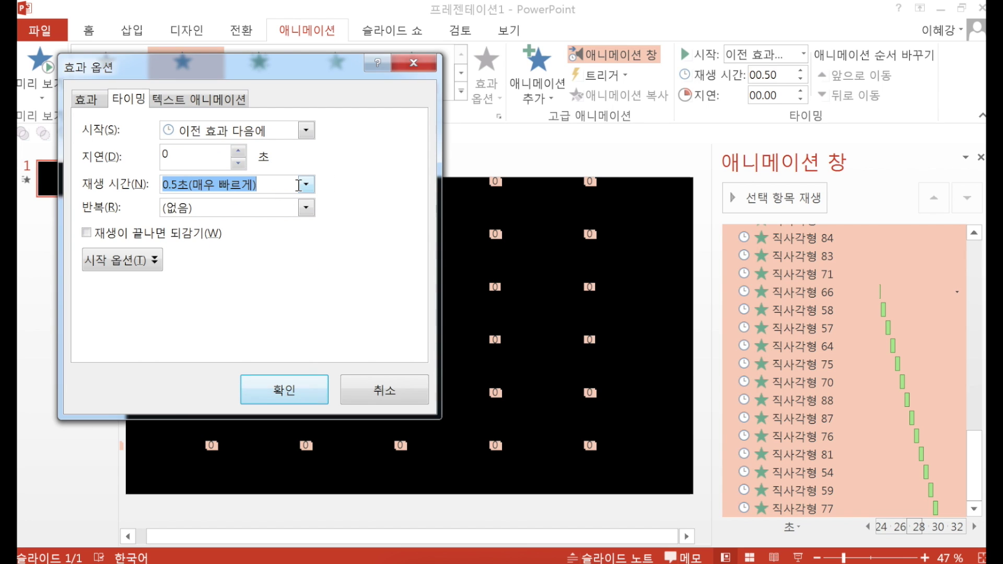
type("0.3")
key("Return")
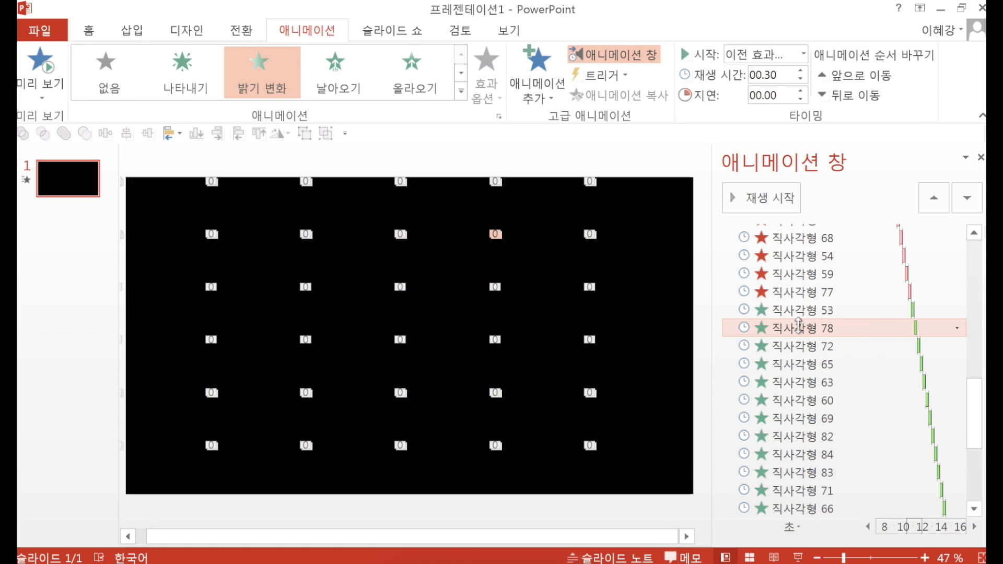
Set the duration of all the animation effects to 0.1 seconds and close the animation pane.
key("ctrl+a")
left_click(958, 329)
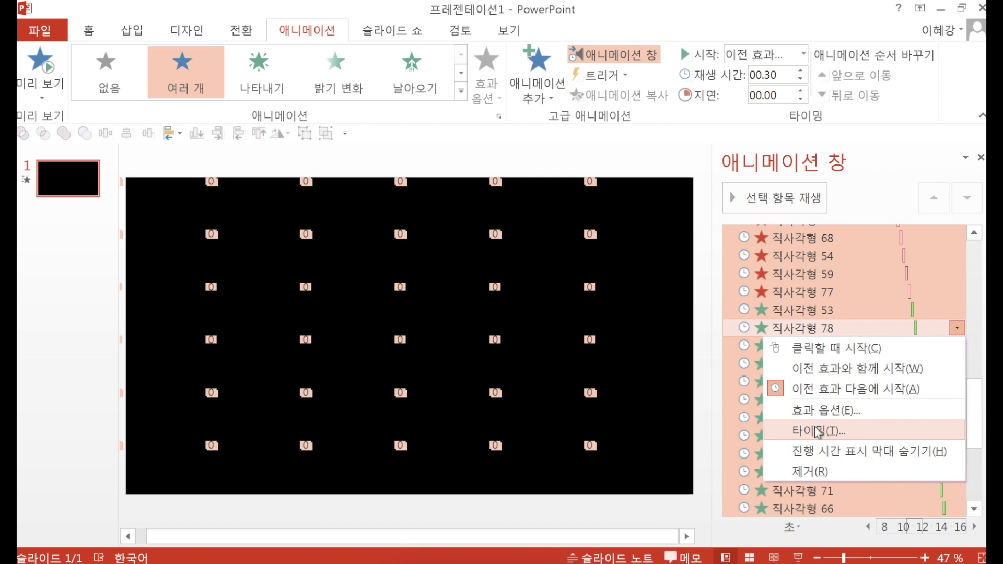
left_click(783, 425)
left_click(212, 181)
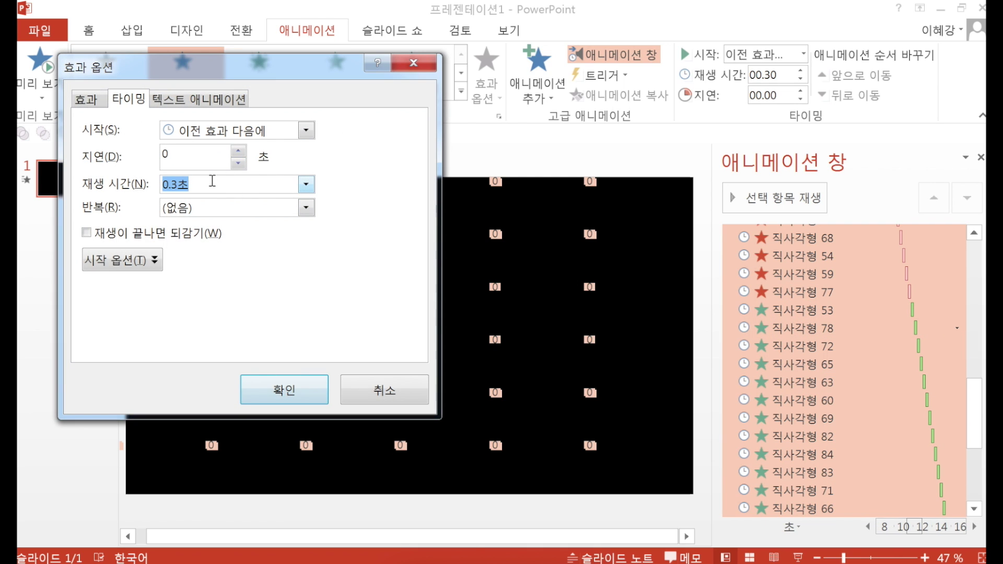
type("0.1")
key("Return")
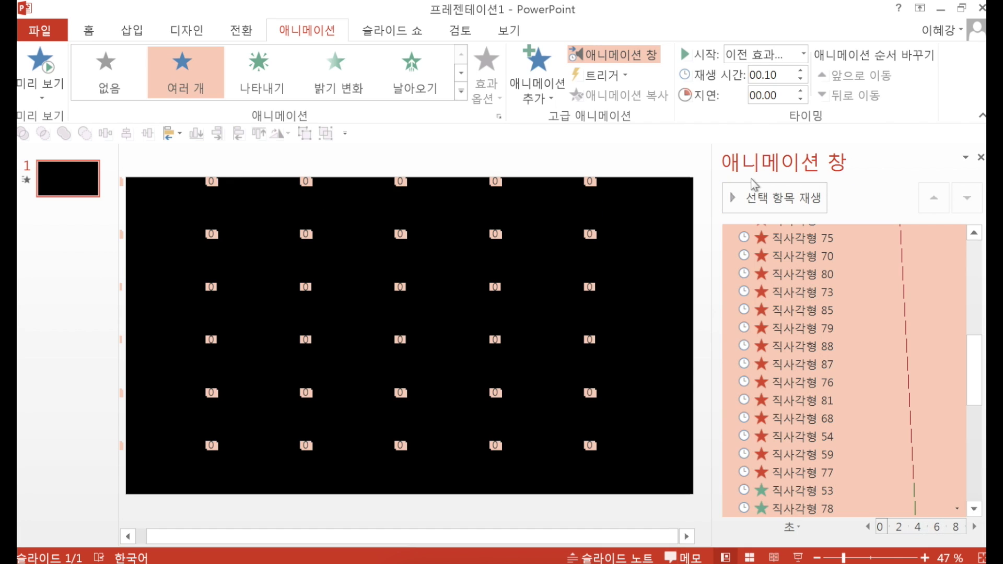
left_click(981, 157)
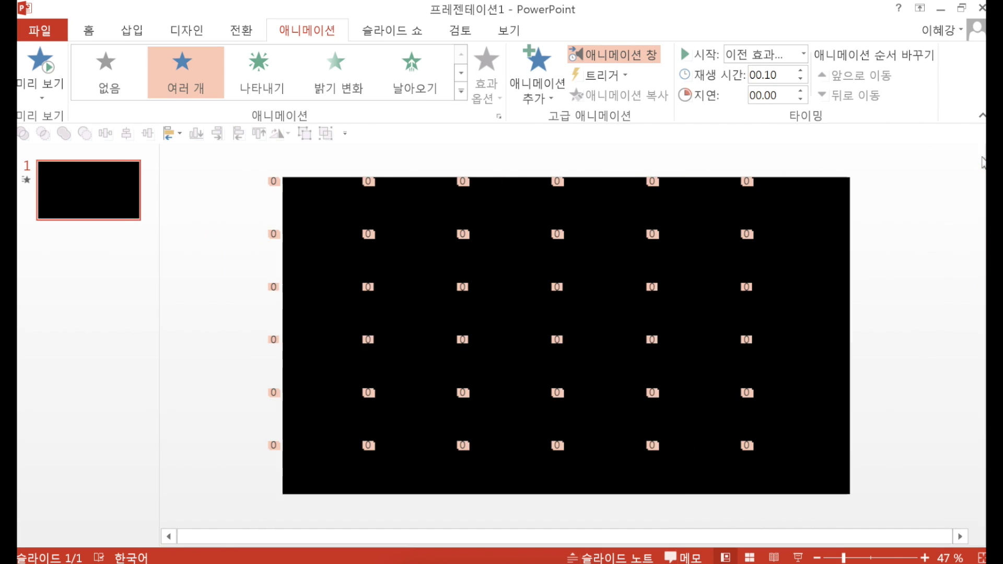
Insert a text box just above the slide containing "떠나요 여행을 훌훌훌".
left_click(129, 32)
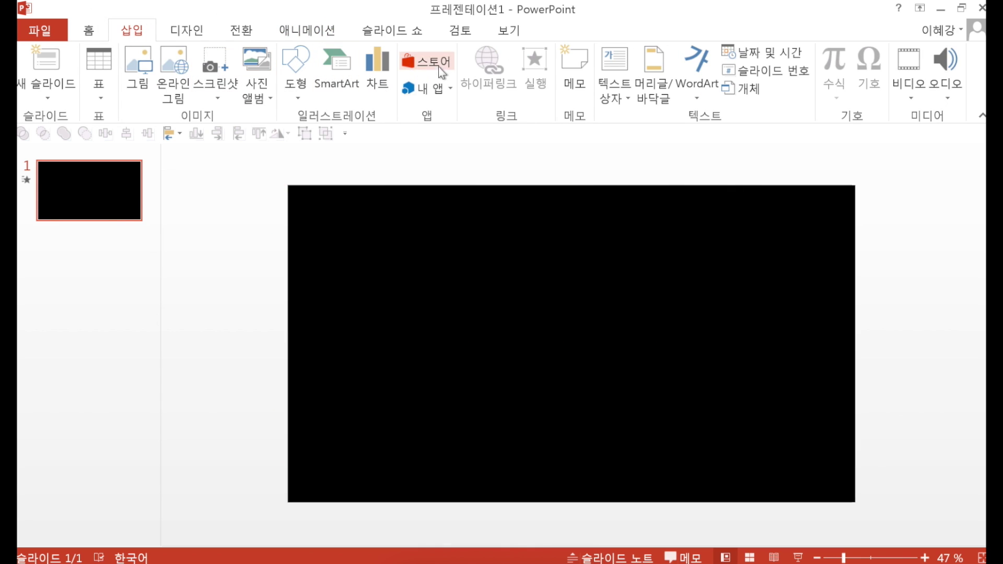
left_click(615, 64)
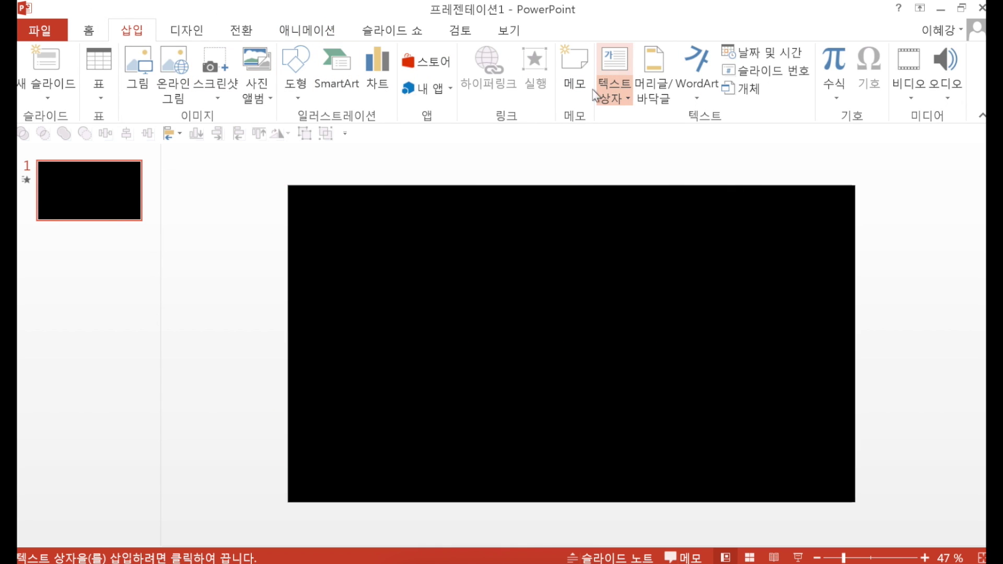
left_click(516, 163)
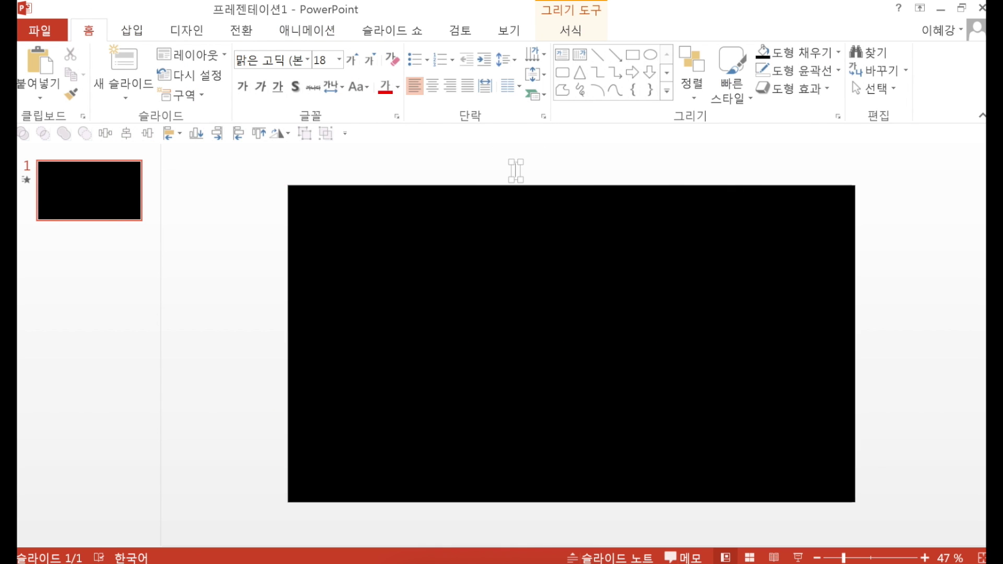
type("떠나요")
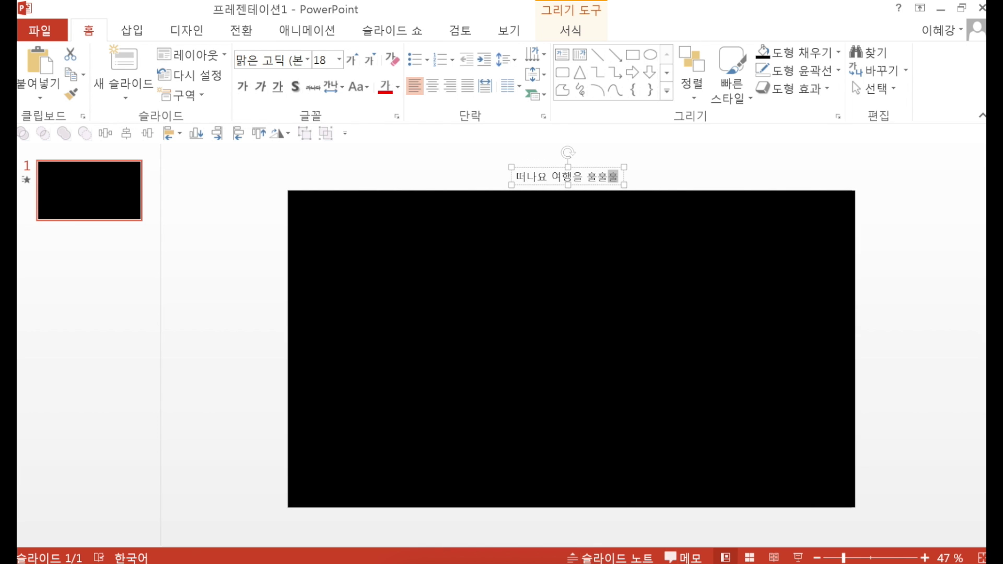
type(" 여행을 훌훌훌")
Make the text box's text white, in the 1훈정글북 Regular font, and enlarge it to size 40.
key("ctrl+a")
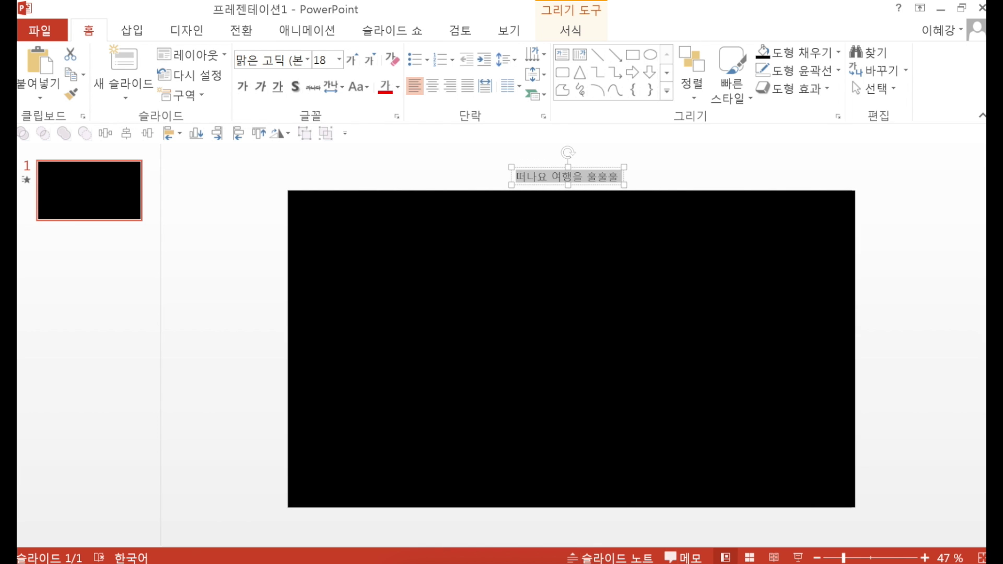
left_click(397, 88)
left_click(384, 126)
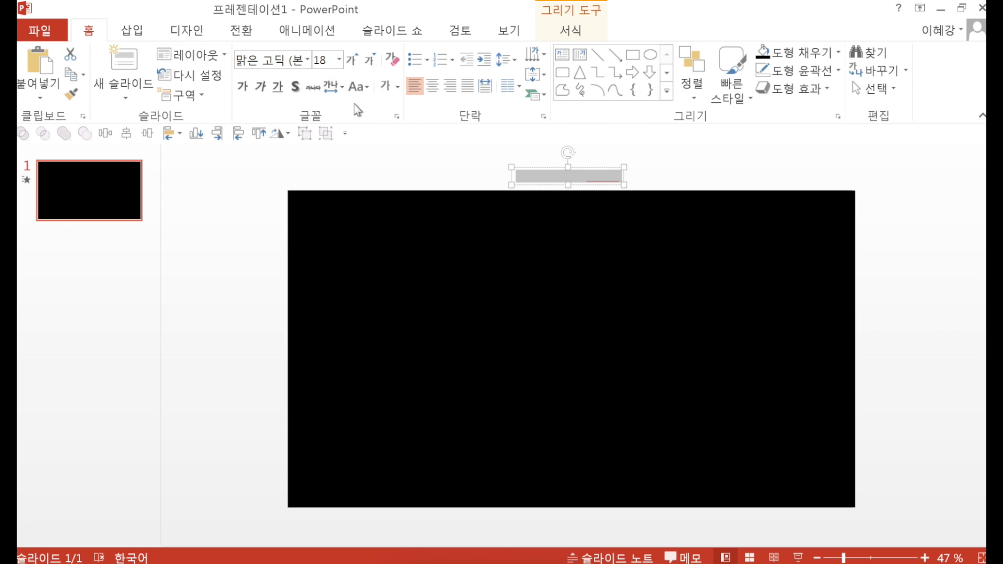
left_click(308, 60)
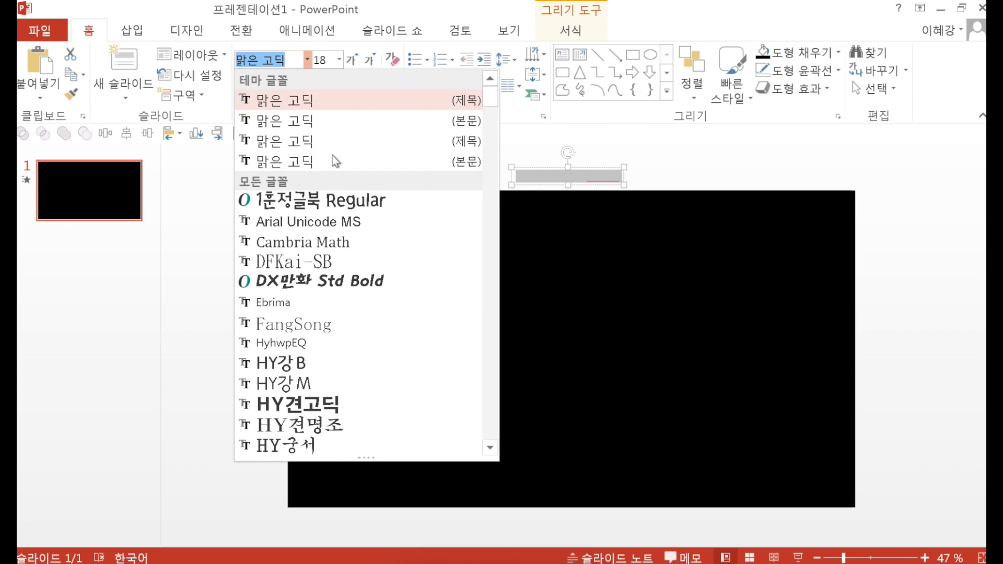
left_click(332, 197)
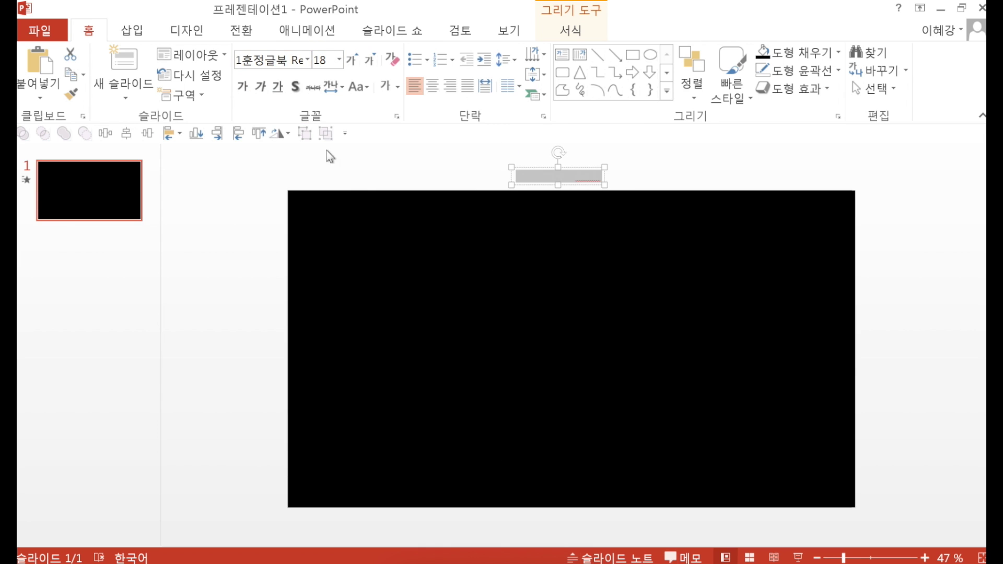
left_click(354, 62)
left_click(355, 61)
left_click(354, 62)
left_click(354, 61)
left_click(354, 62)
Move the text box onto the slide's lower-right area and reduce its font size to 36.
left_click_drag(644, 168, 774, 418)
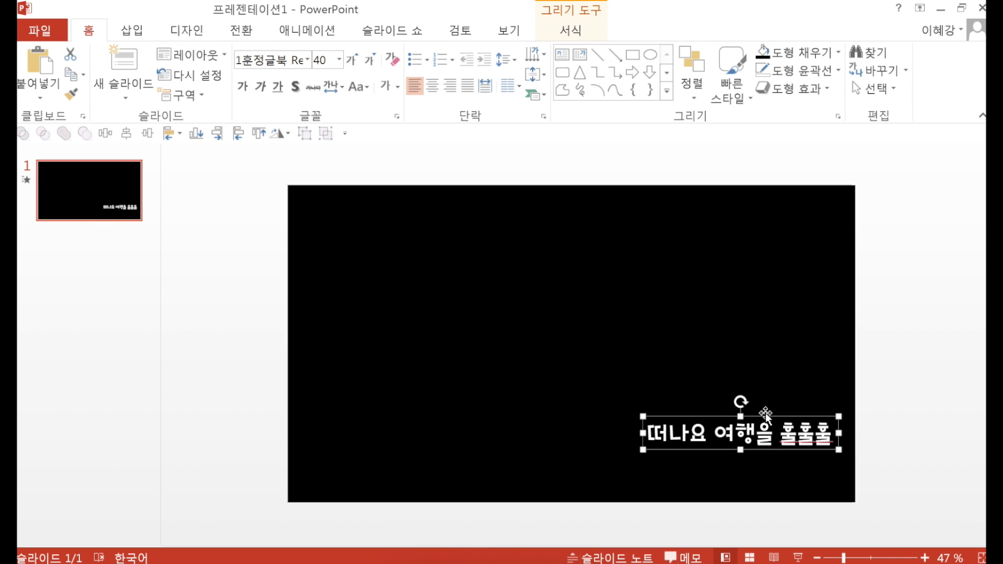
type("[")
key("BackSpace")
key("ctrl+a")
key("ctrl+shift+comma")
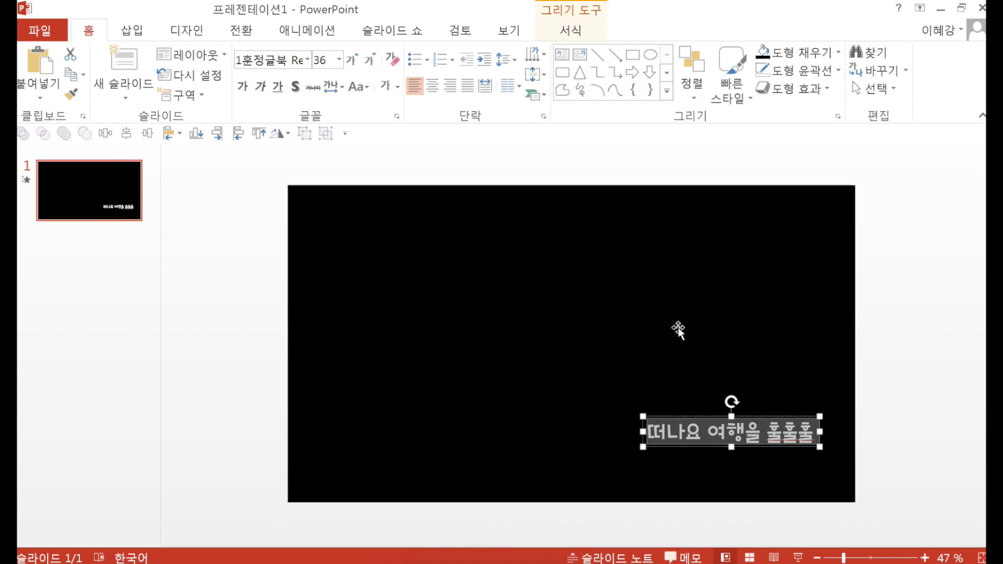
left_click(792, 445)
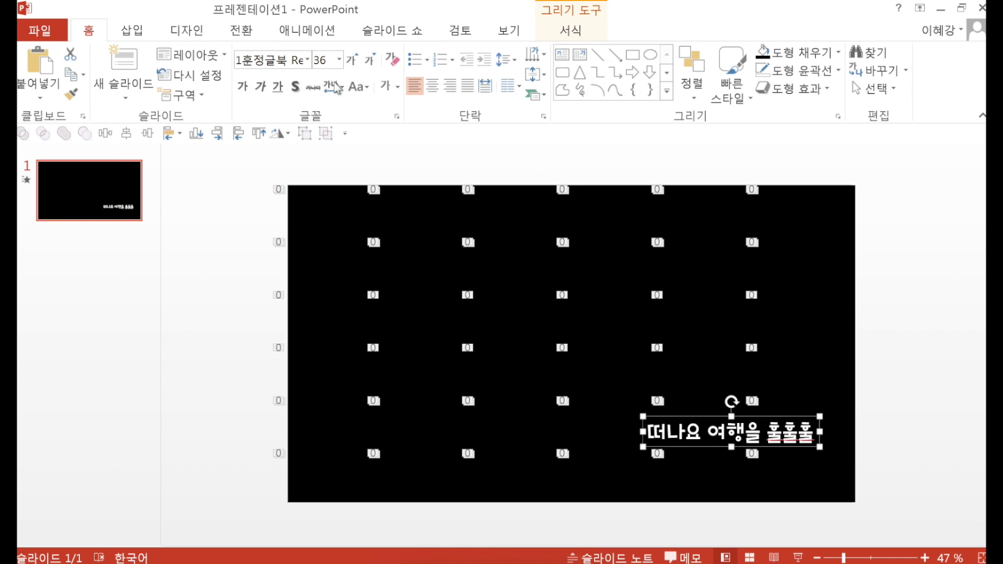
Add the 밝기 변화 (Fade) entrance effect to the text box, starting 이전 효과 다음에 (After Previous), and play the slide show.
left_click(293, 32)
left_click(614, 54)
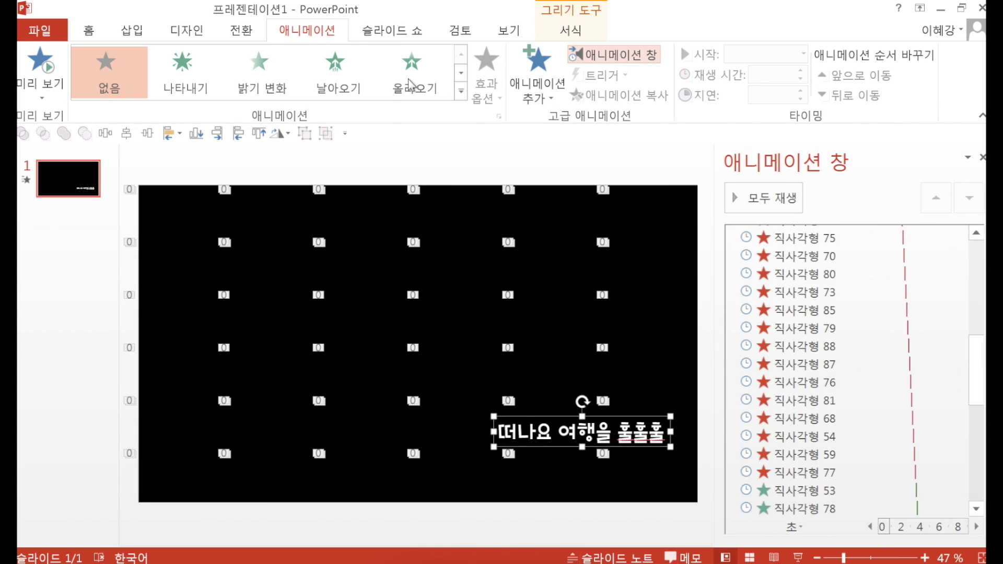
left_click(266, 81)
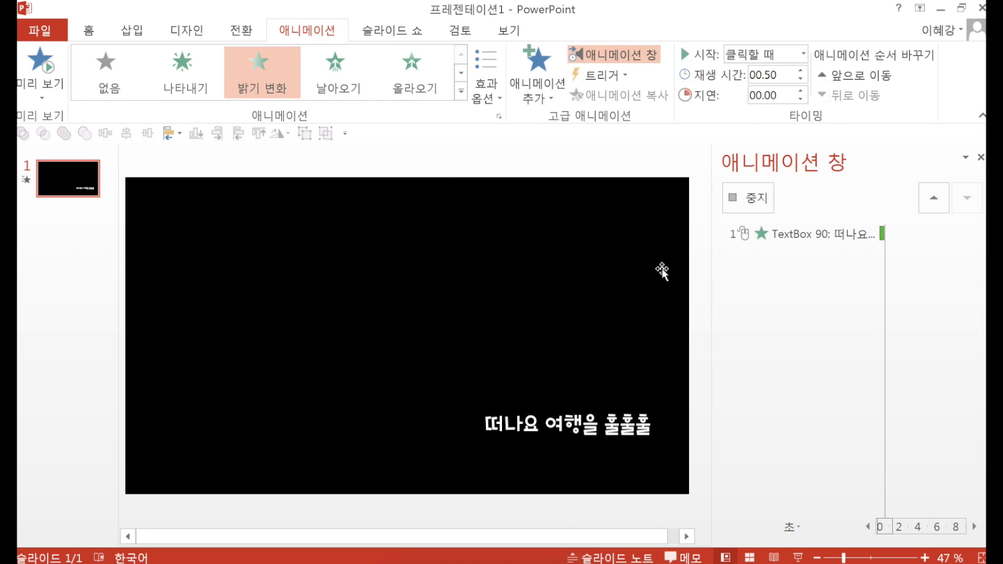
left_click(787, 60)
left_click(795, 109)
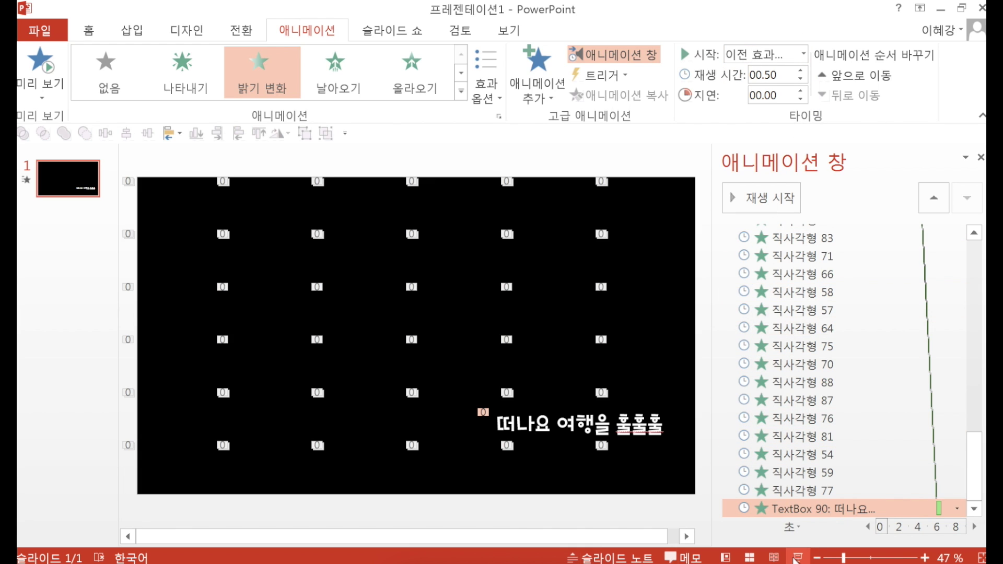
left_click(796, 558)
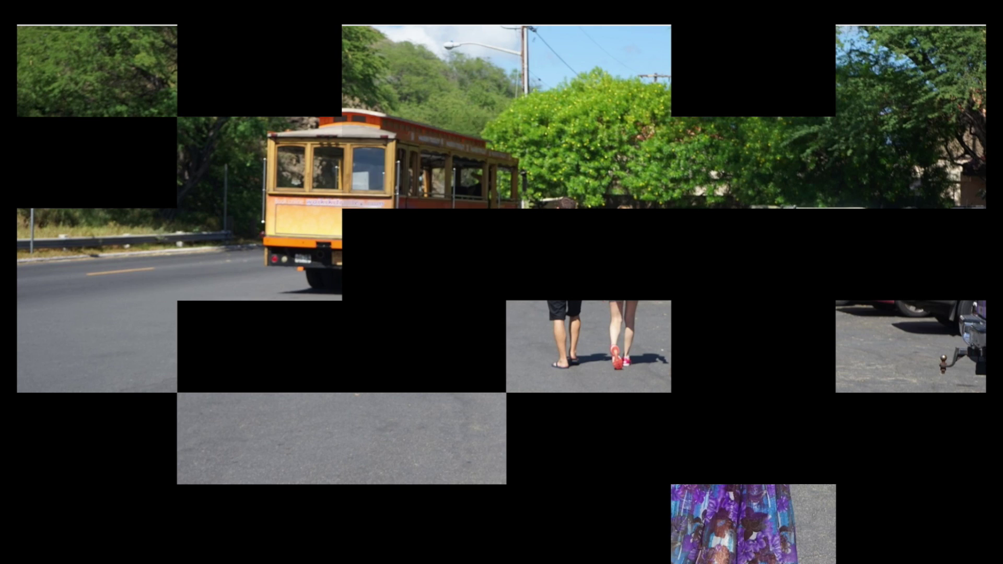